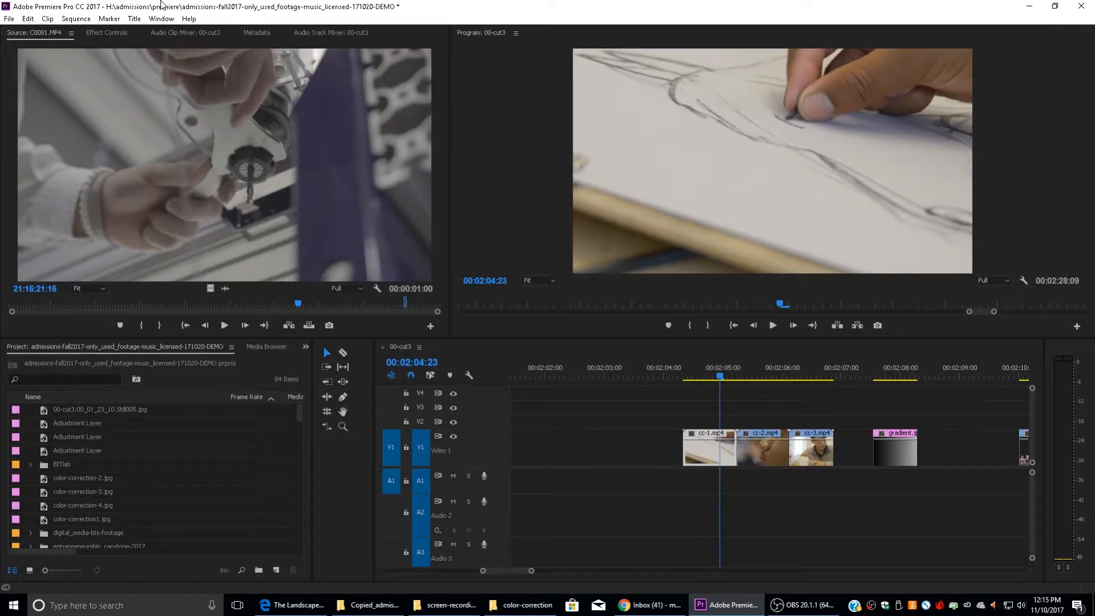
- Switch to the Color workspace and collapse the Basic Correction section of Lumetri Color
{"action": "left_click", "coordinate": [159, 20]}
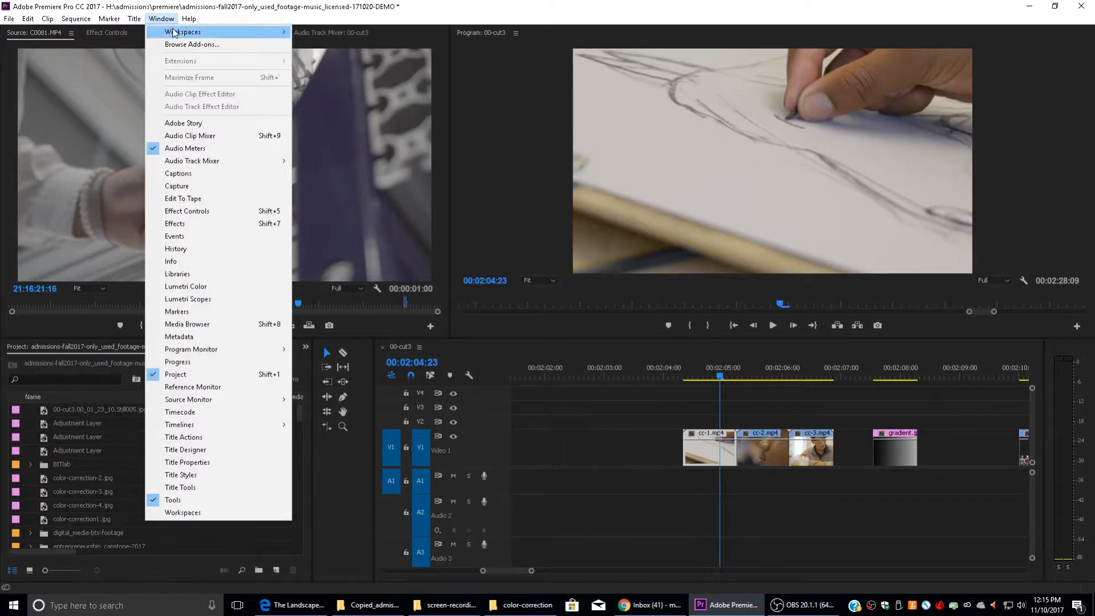
{"action": "mouse_move", "coordinate": [174, 31]}
{"action": "left_click", "coordinate": [308, 65]}
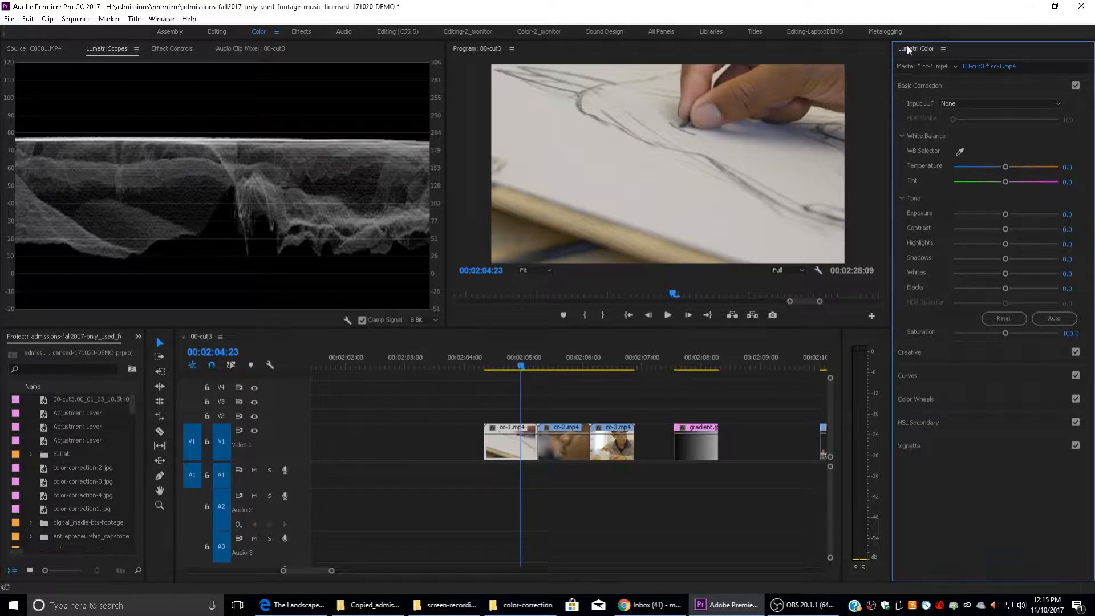
{"action": "left_click", "coordinate": [919, 86]}
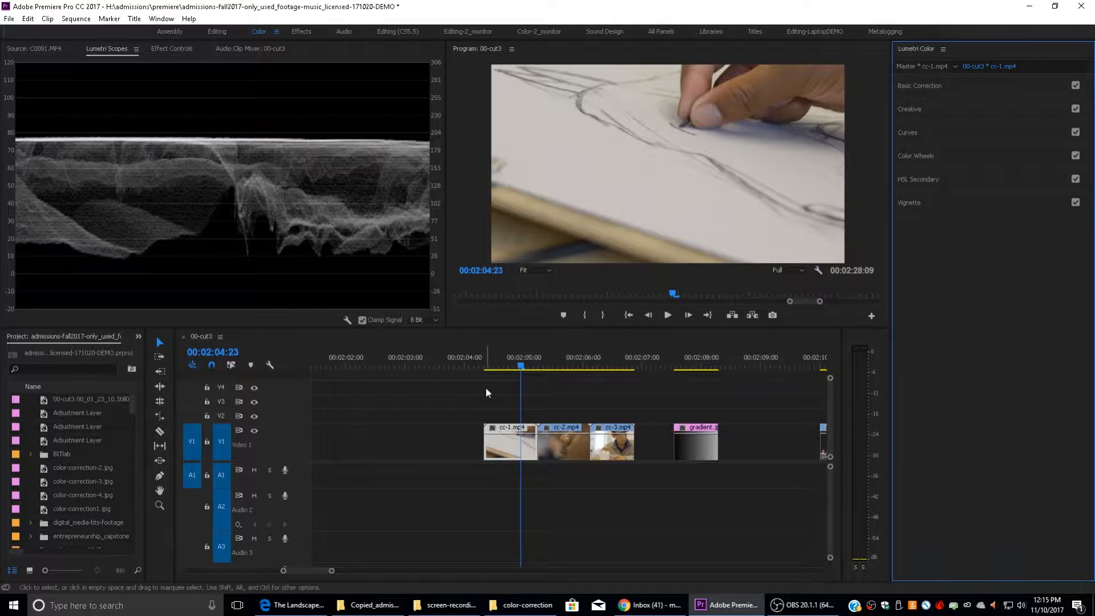
- Look over the program monitor, the 00-cut3 timeline, the project bin and the Lumetri Scopes, moving the playhead to 00:02:04:21
{"action": "left_click", "coordinate": [481, 49]}
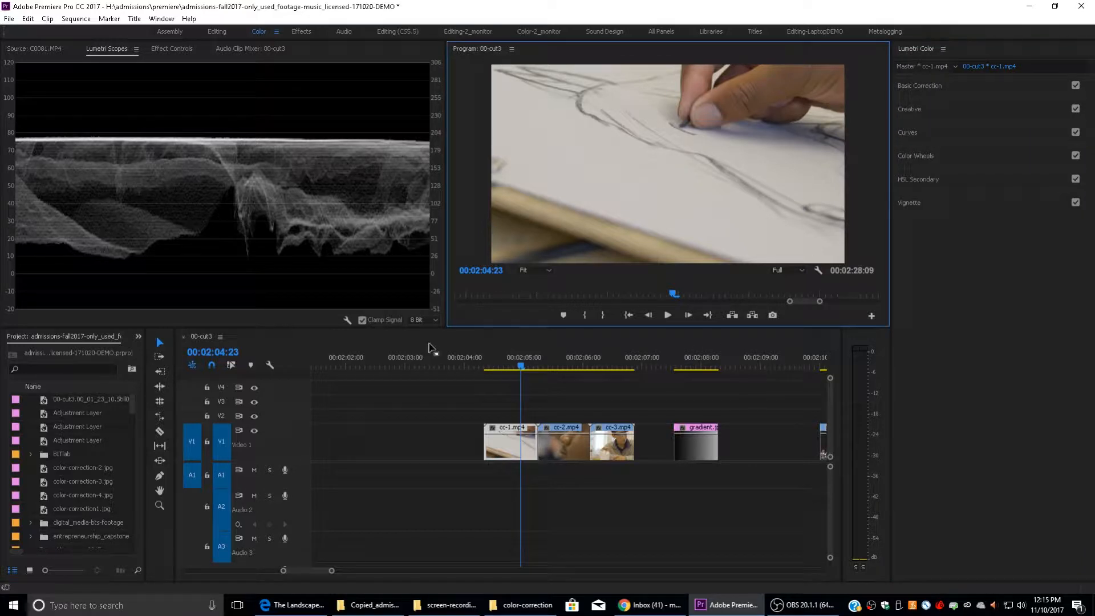
{"action": "left_click", "coordinate": [200, 337]}
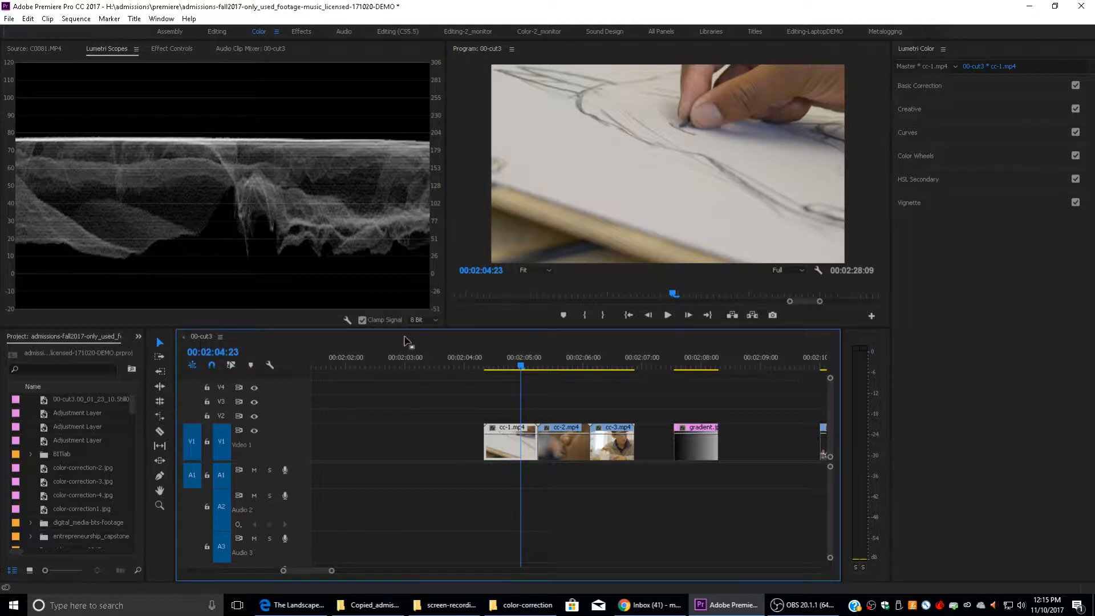
{"action": "left_click", "coordinate": [506, 366]}
{"action": "left_click_drag", "start_coordinate": [507, 368], "coordinate": [515, 363]}
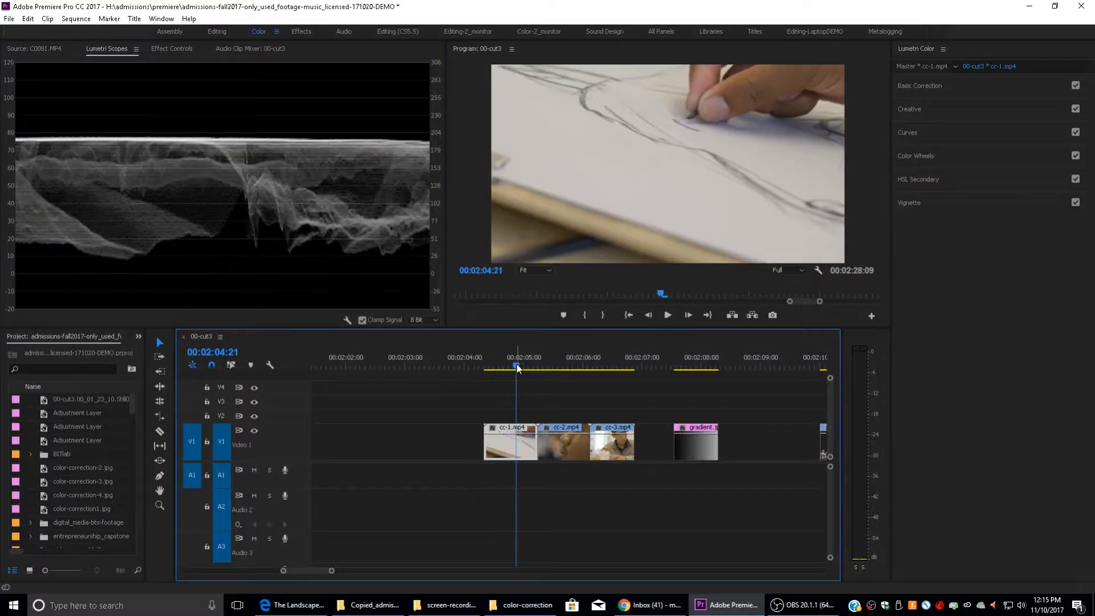
{"action": "left_click", "coordinate": [53, 336]}
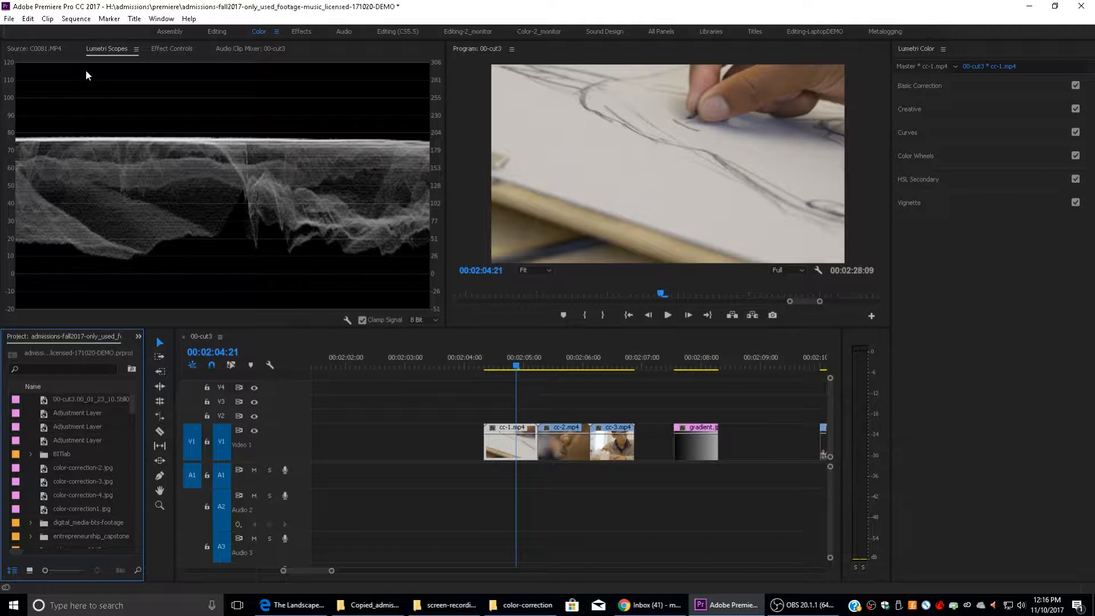
{"action": "left_click", "coordinate": [100, 48]}
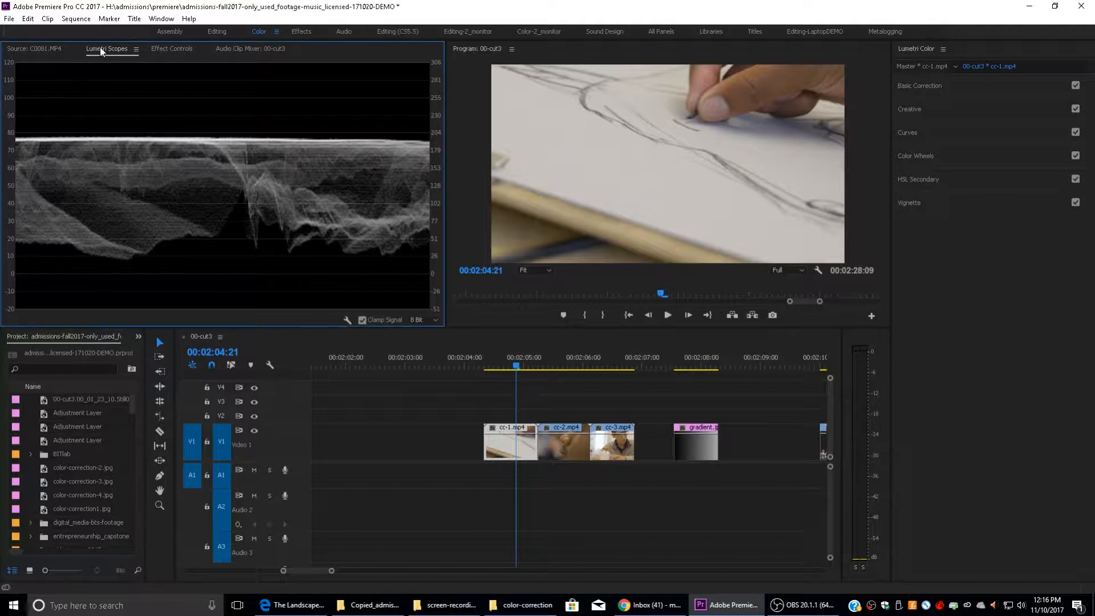
- View the C0081.MP4 source clip, return to the Lumetri Scopes and check that they are enabled among the available windows
{"action": "left_click", "coordinate": [22, 49]}
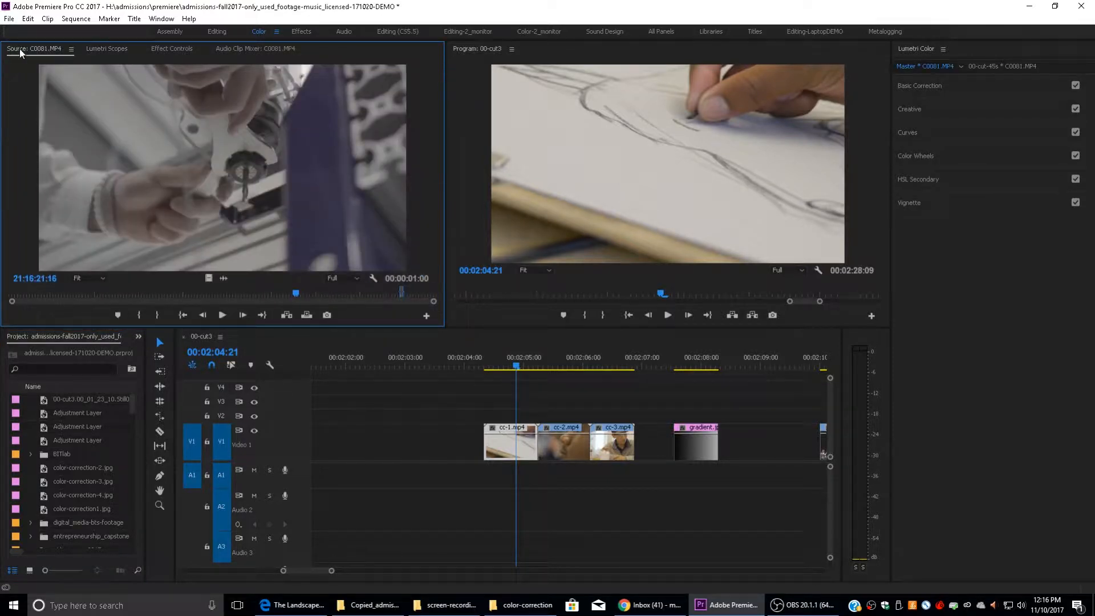
{"action": "left_click", "coordinate": [108, 48]}
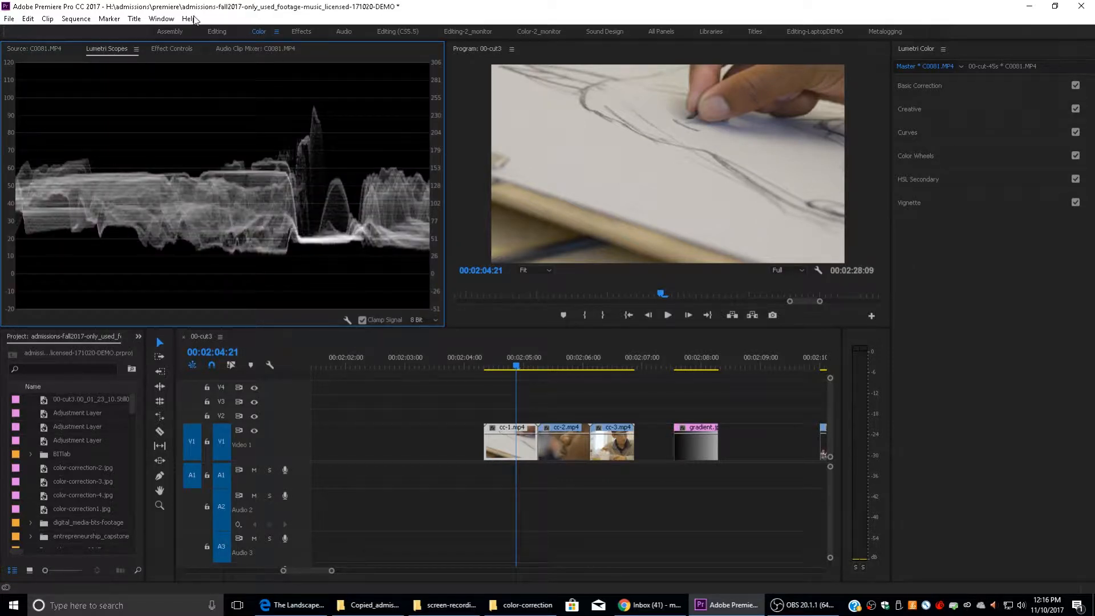
{"action": "left_click", "coordinate": [161, 18]}
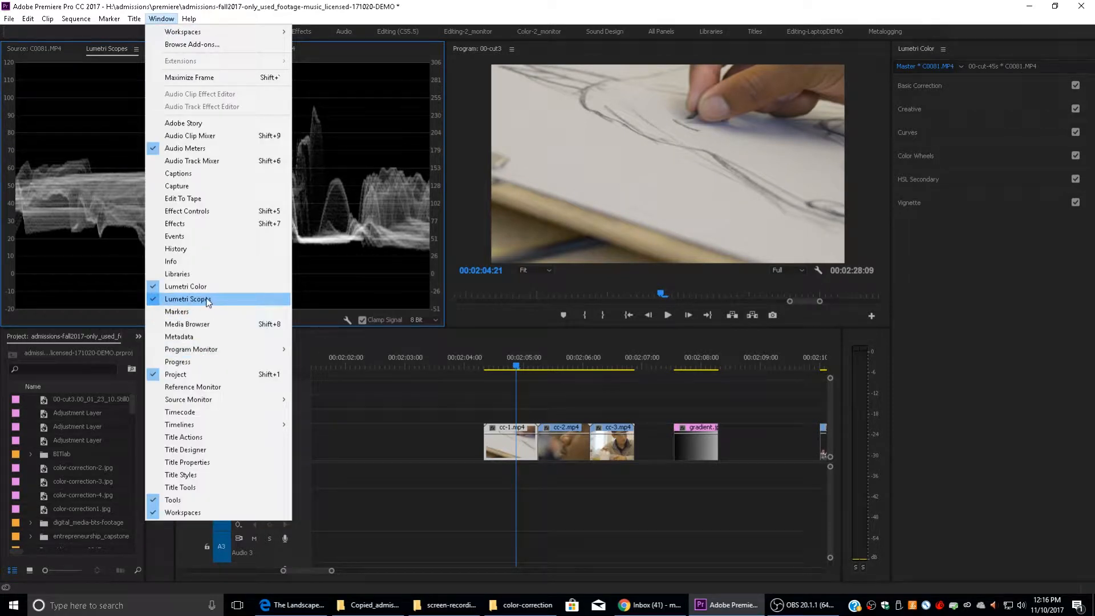
{"action": "left_click", "coordinate": [156, 18]}
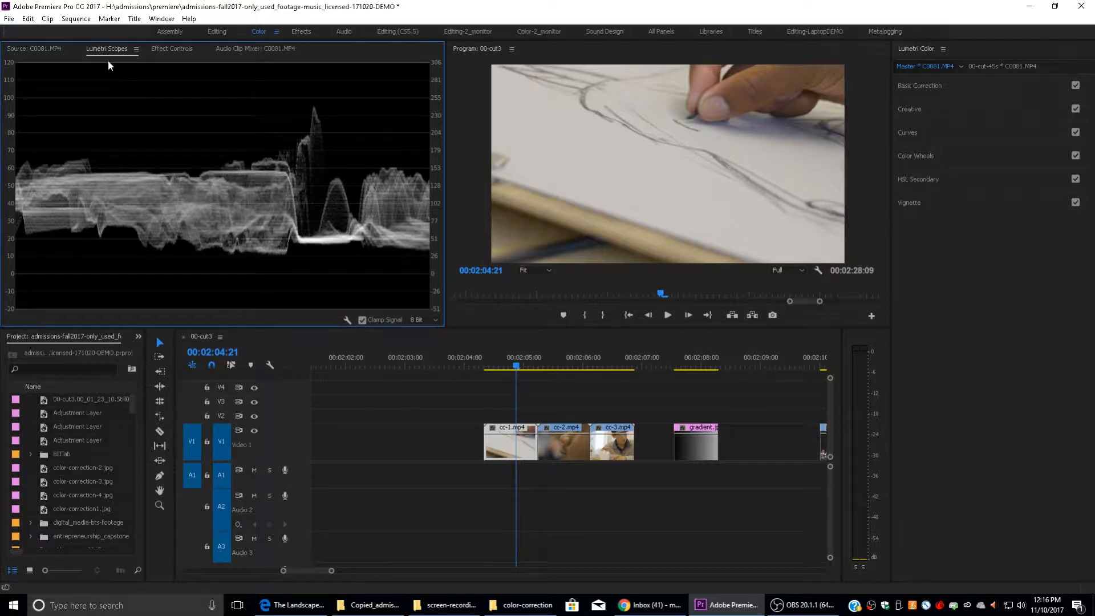
- Dock the Lumetri Scopes beside the program monitor, group the two together and alternate between their views
{"action": "left_click_drag", "start_coordinate": [101, 47], "coordinate": [878, 242]}
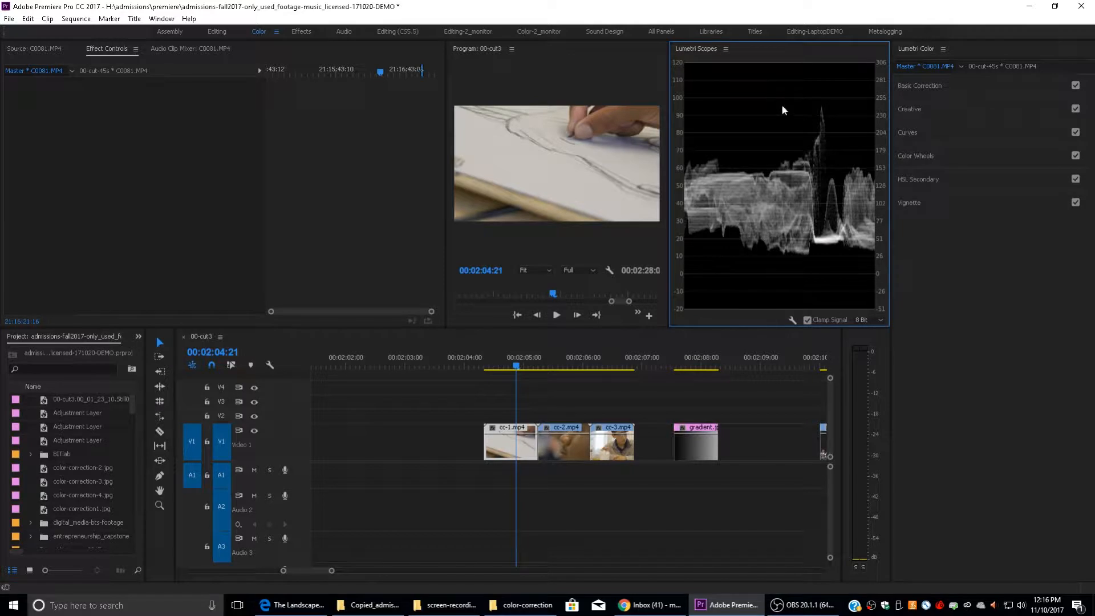
{"action": "left_click_drag", "start_coordinate": [693, 114], "coordinate": [547, 184]}
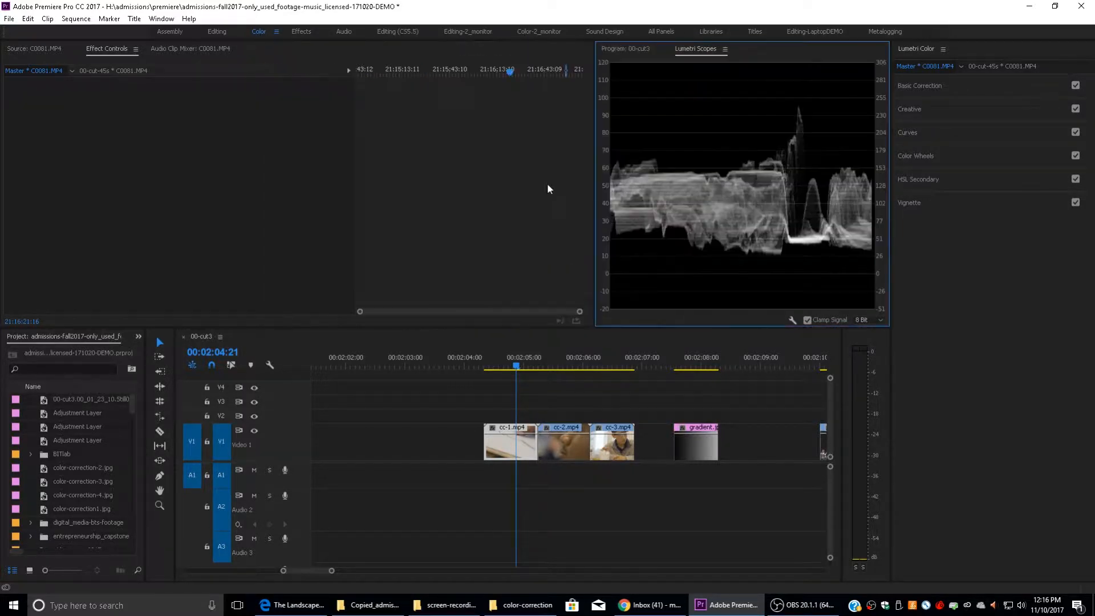
{"action": "left_click", "coordinate": [653, 51]}
{"action": "left_click", "coordinate": [700, 49]}
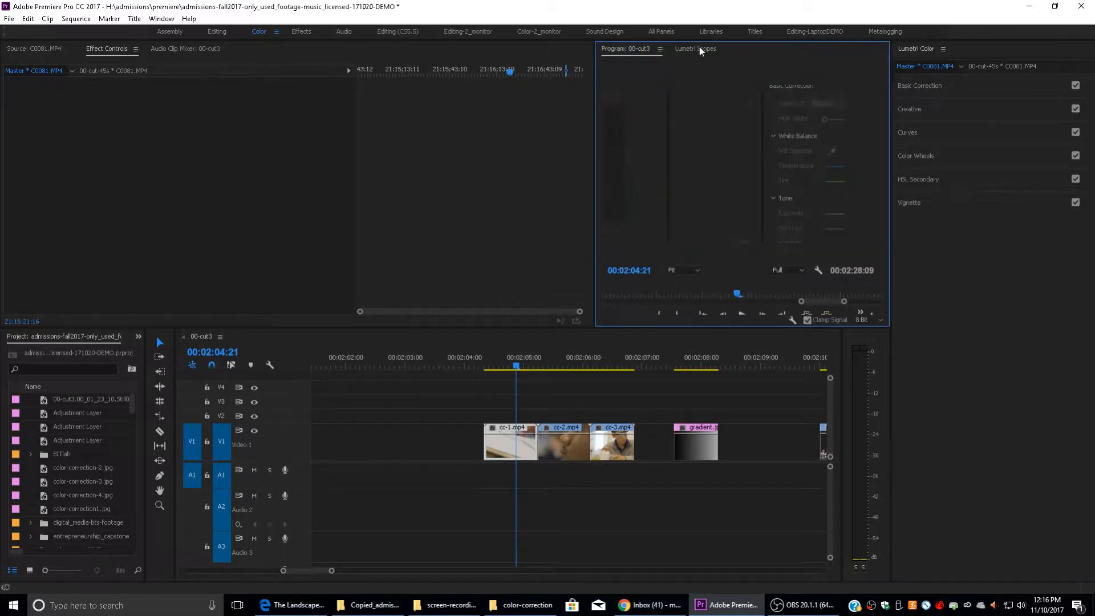
{"action": "left_click", "coordinate": [650, 52]}
{"action": "left_click", "coordinate": [693, 51]}
{"action": "left_click", "coordinate": [628, 49]}
- Move the Lumetri Scopes back into the source monitor's group, directly after the source view
{"action": "left_click_drag", "start_coordinate": [702, 54], "coordinate": [445, 158]}
{"action": "left_click_drag", "start_coordinate": [528, 51], "coordinate": [189, 166]}
{"action": "left_click_drag", "start_coordinate": [239, 48], "coordinate": [190, 50]}
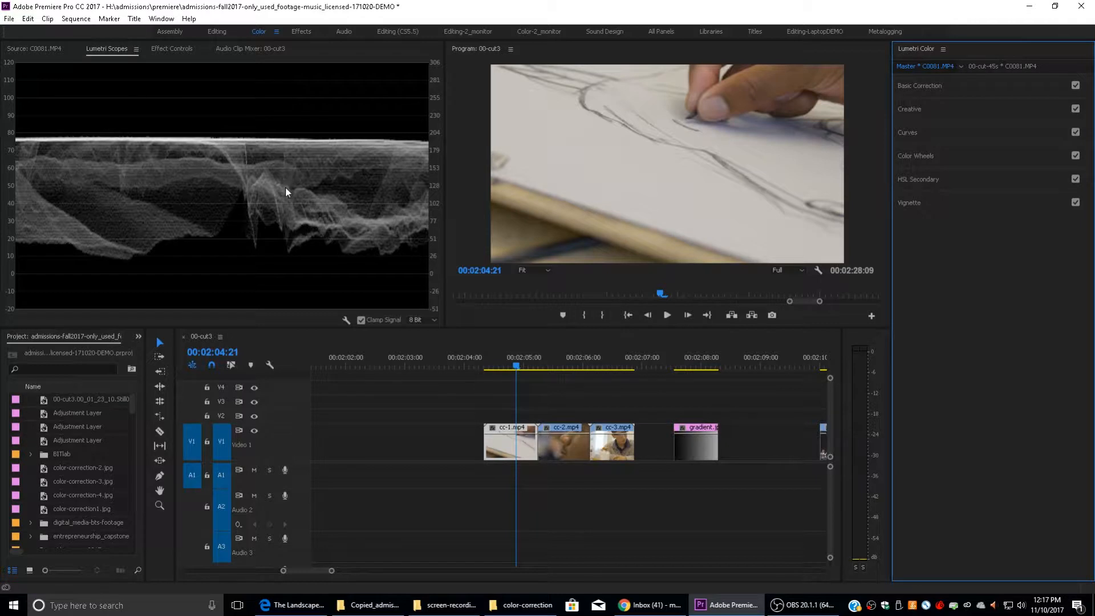
- Set the waveform type of the Lumetri Scopes to Luma
{"action": "left_click", "coordinate": [346, 320]}
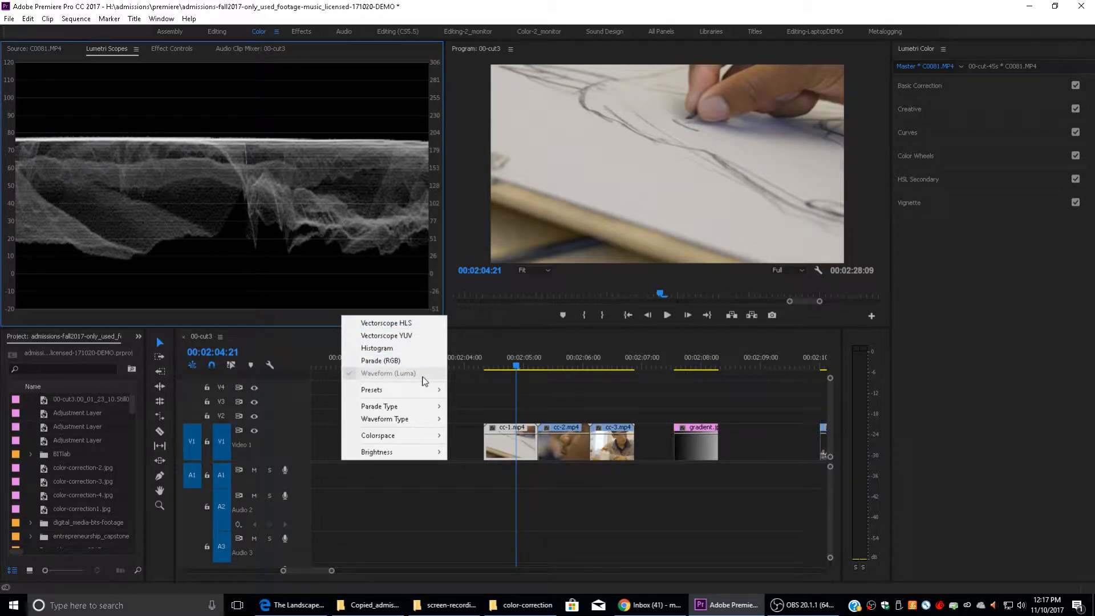
{"action": "mouse_move", "coordinate": [425, 421]}
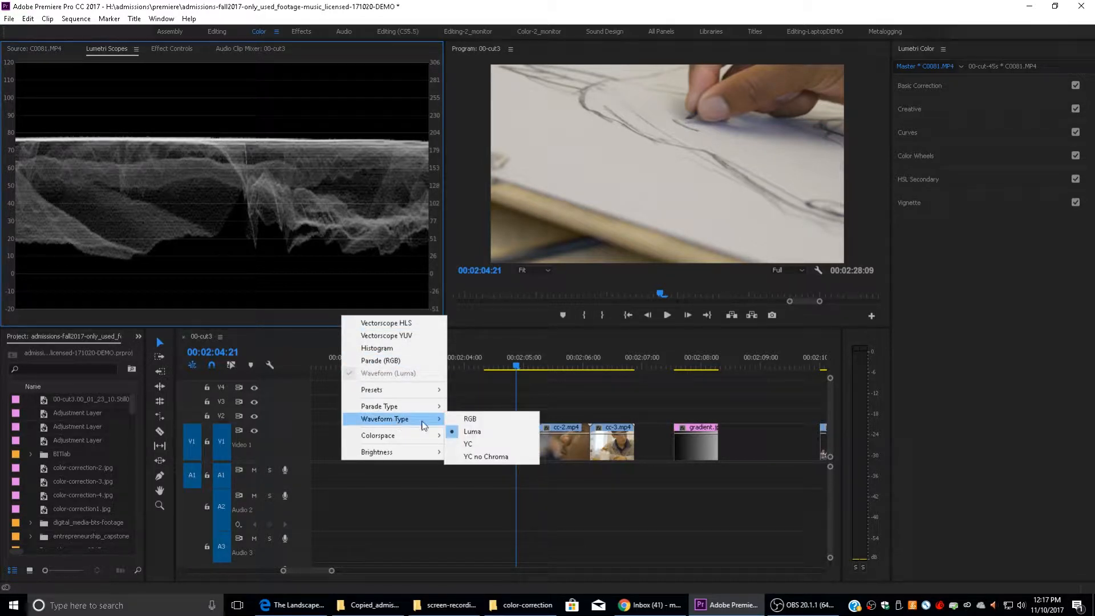
{"action": "left_click", "coordinate": [481, 434]}
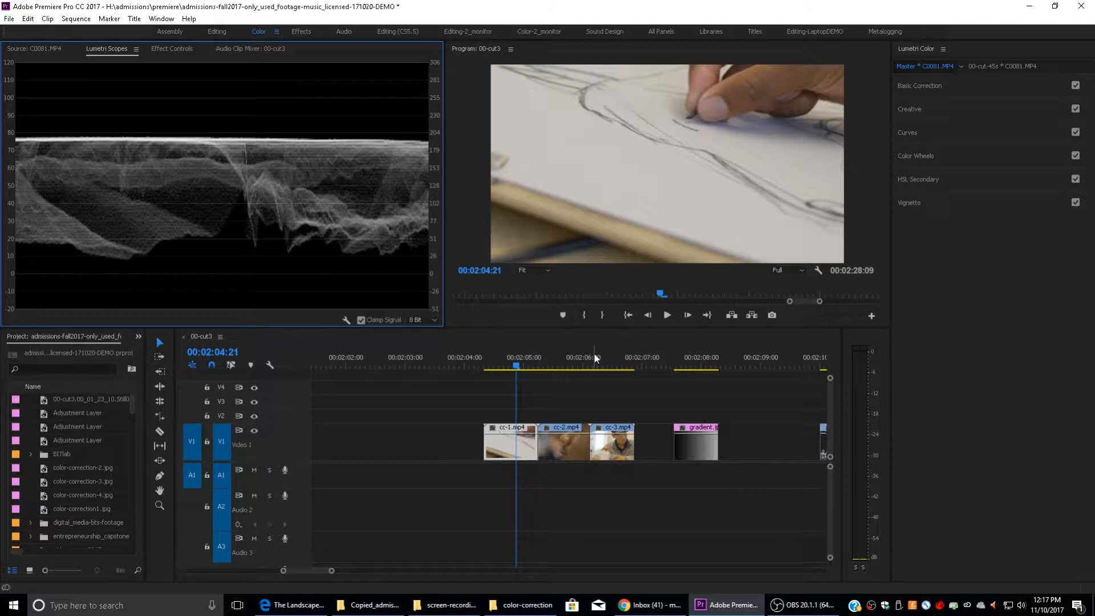
- Examine the luma waveform of gradient.jpg at 00:02:08:00 and of the ENT-1-shark_tank clip played from 00:02:10:00
{"action": "left_click", "coordinate": [702, 358]}
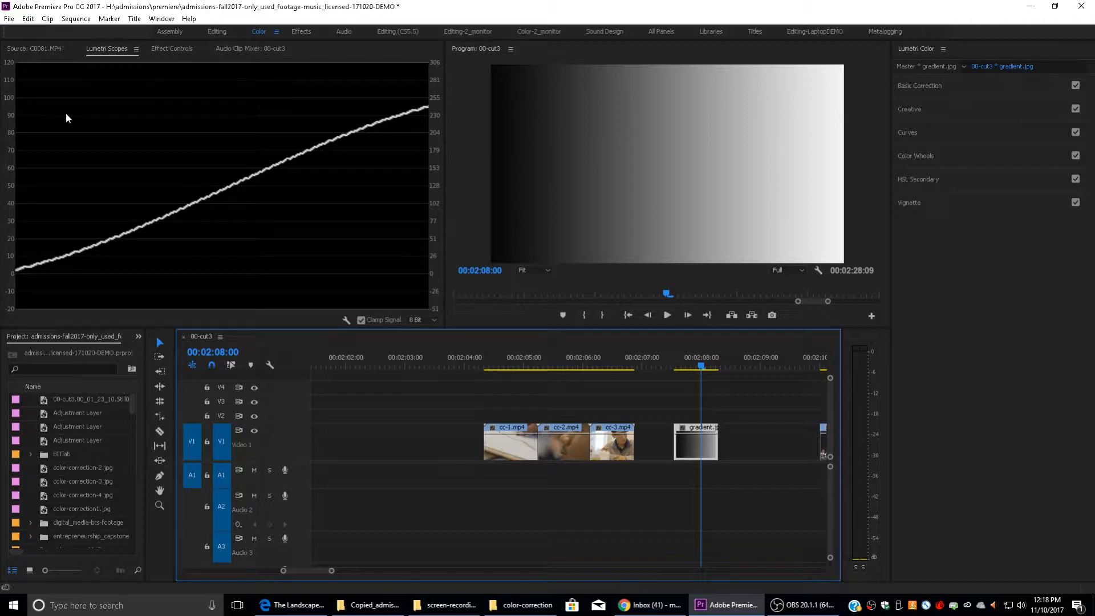
{"action": "key", "text": "h"}
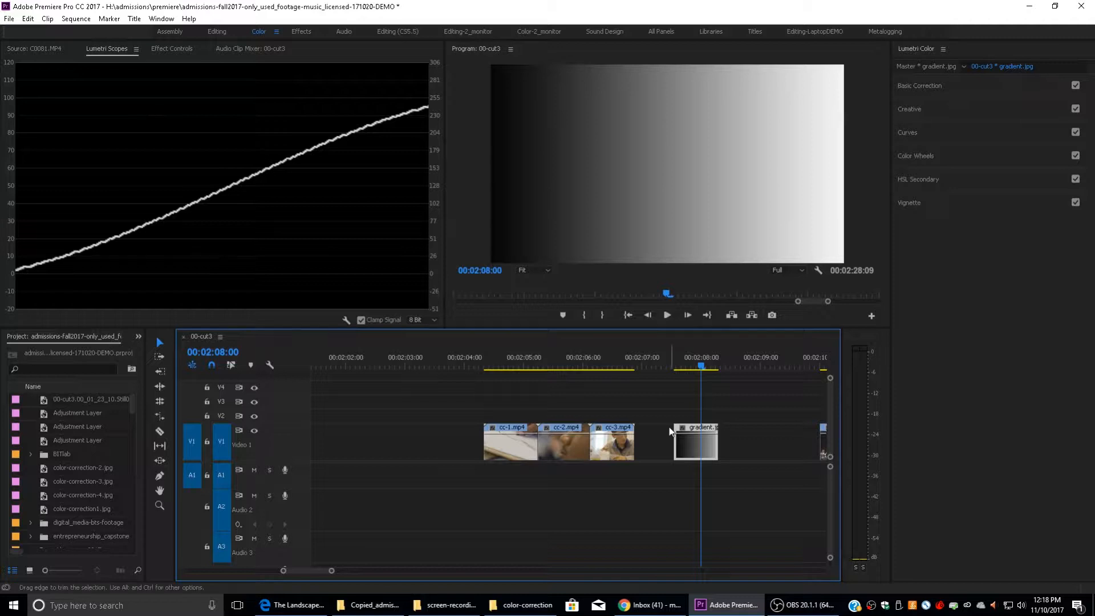
{"action": "left_click_drag", "start_coordinate": [753, 392], "coordinate": [579, 360]}
{"action": "key", "text": "v"}
{"action": "left_click", "coordinate": [604, 357]}
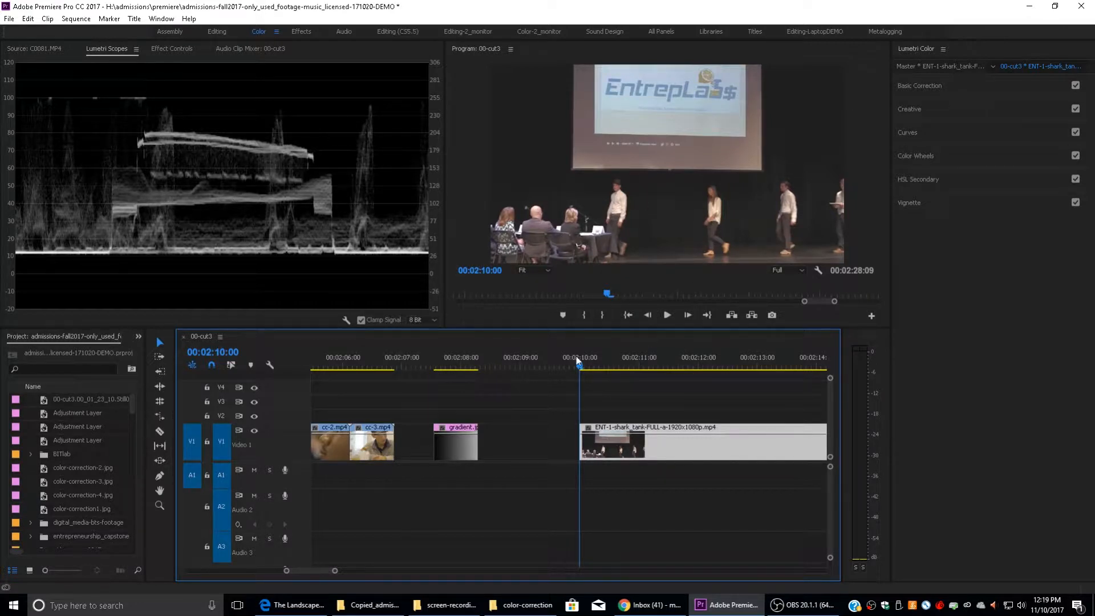
{"action": "key", "text": "space"}
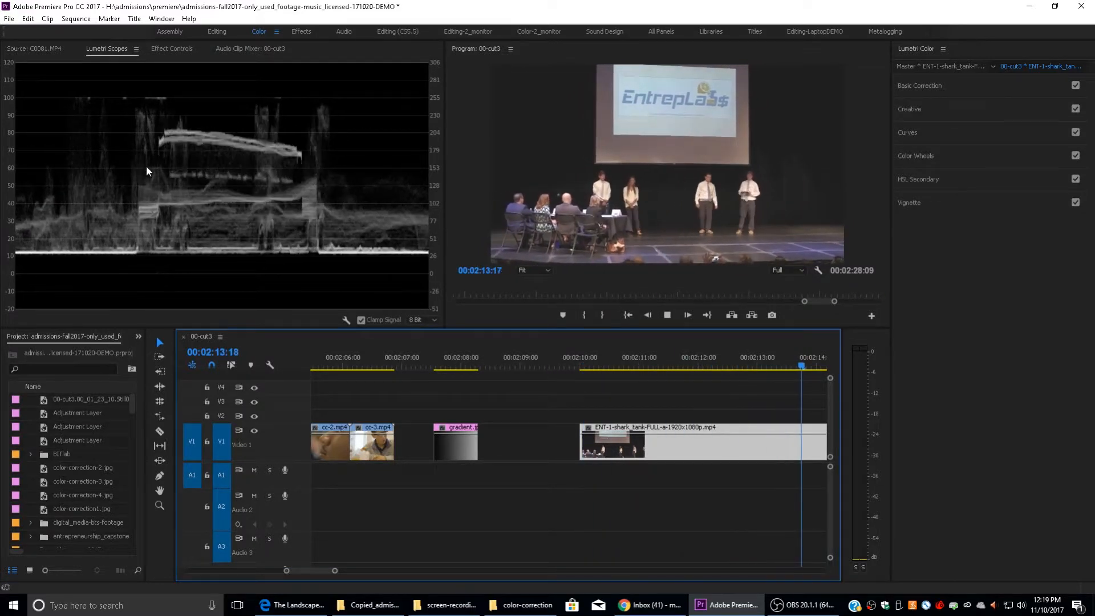
{"action": "key", "text": "space"}
- Scrub the playhead back through the ENT-1-shark_tank clip to examine how its waveform changes
{"action": "key", "text": "h"}
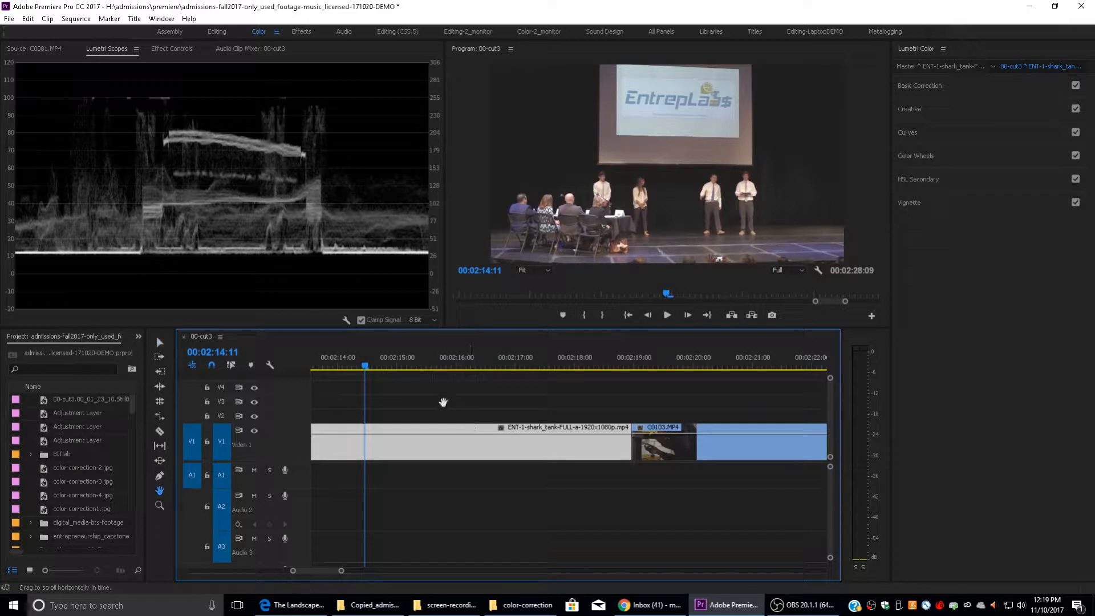
{"action": "left_click_drag", "start_coordinate": [443, 403], "coordinate": [659, 409]}
{"action": "key", "text": "v"}
{"action": "left_click_drag", "start_coordinate": [586, 364], "coordinate": [372, 366]}
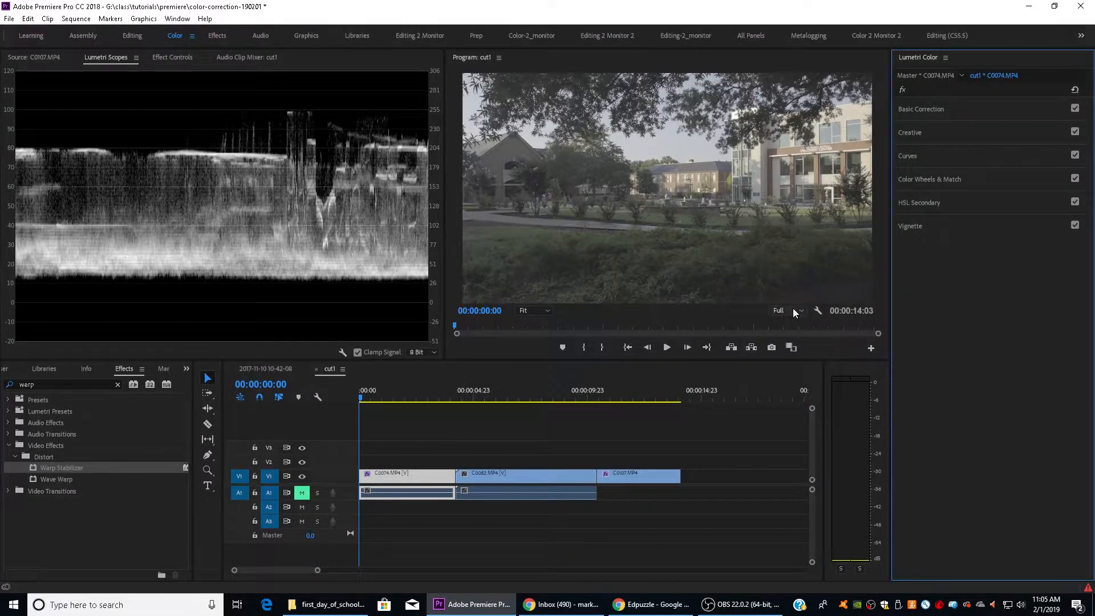
- Expand Basic Correction for C0074.MP4, try Temperature at -84.9 and Tint at -74.1, and reset each to 0
{"action": "left_click", "coordinate": [938, 110]}
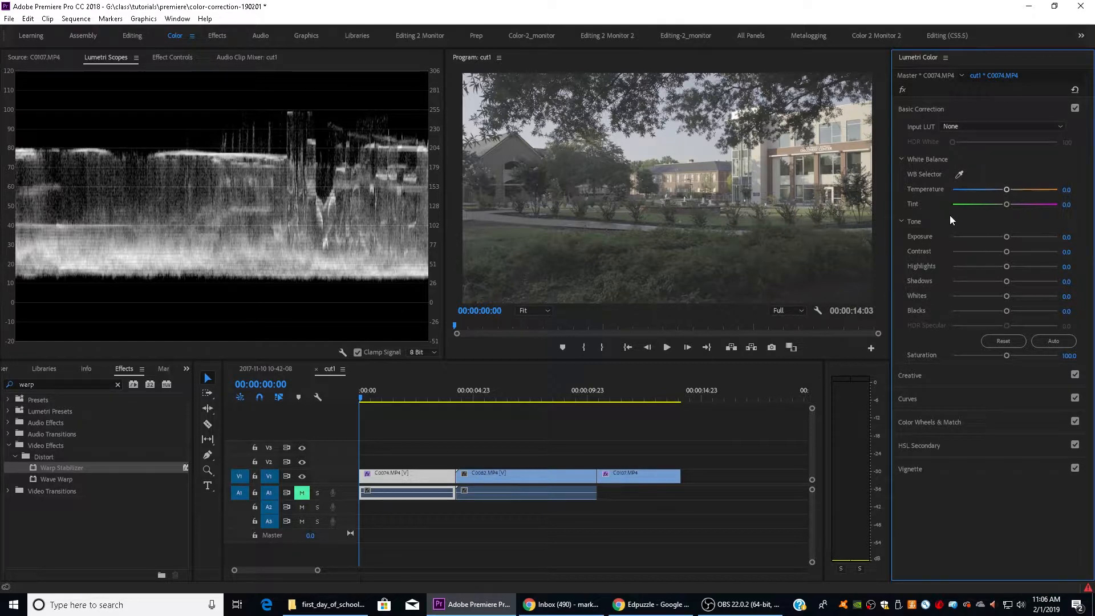
{"action": "left_click_drag", "start_coordinate": [1007, 190], "coordinate": [961, 191]}
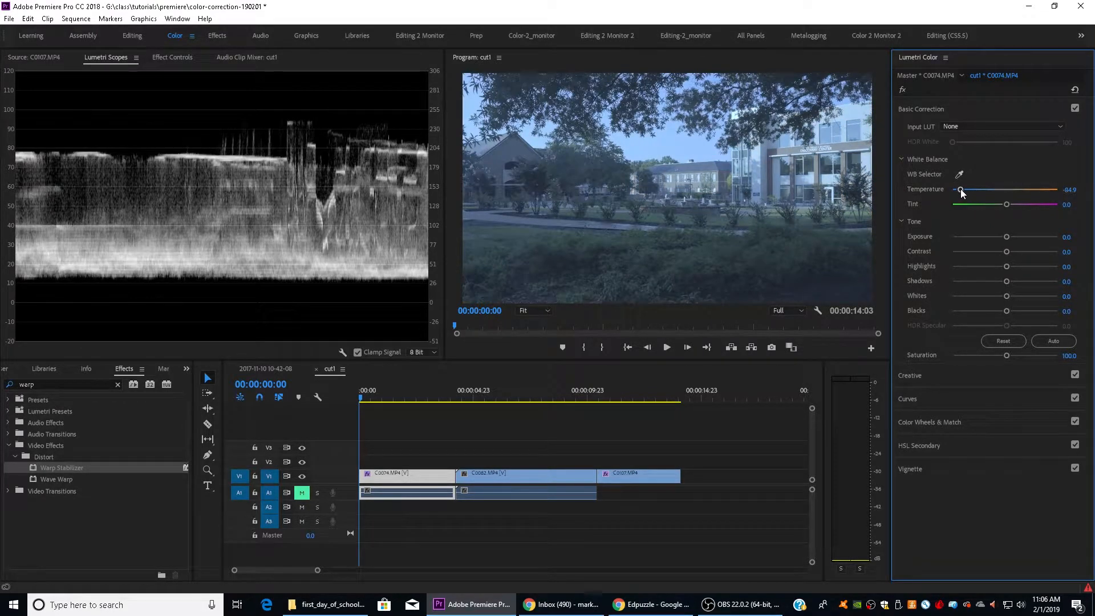
{"action": "double_click", "coordinate": [960, 189]}
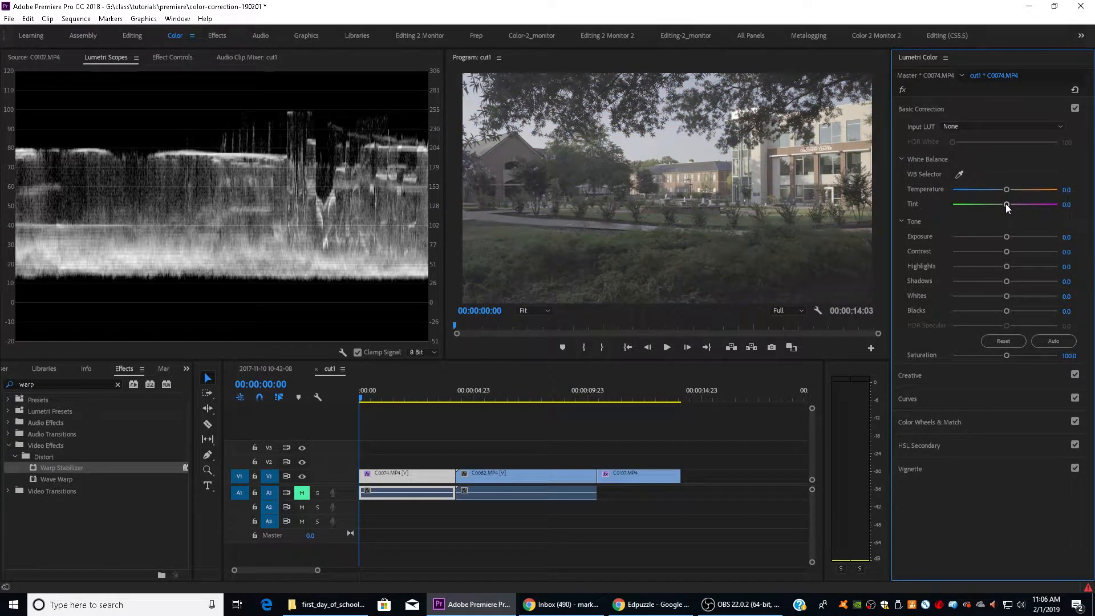
{"action": "left_click_drag", "start_coordinate": [1007, 204], "coordinate": [965, 204]}
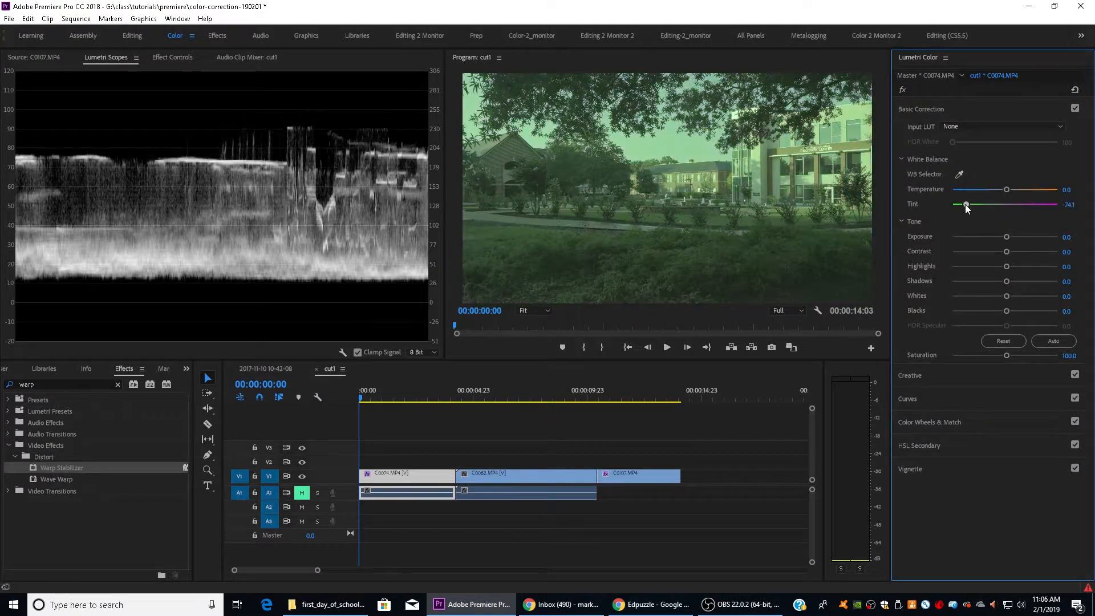
{"action": "double_click", "coordinate": [967, 205]}
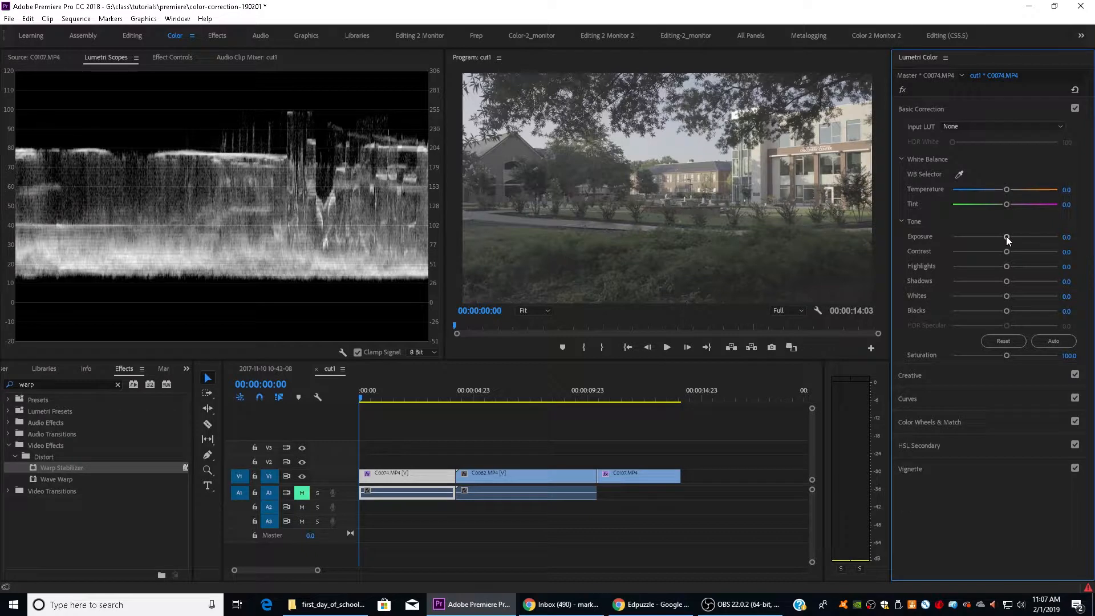
- Try Exposure at 3.9 and at a low value, and Contrast at 100 and -100, resetting each to 0
{"action": "left_click_drag", "start_coordinate": [1007, 237], "coordinate": [1046, 236]}
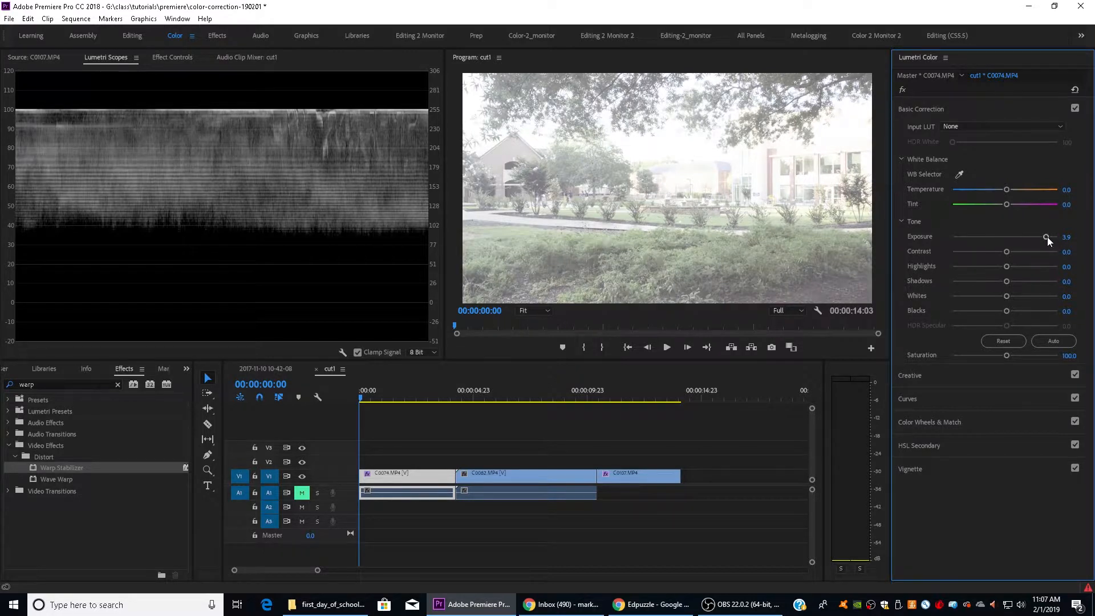
{"action": "mouse_move", "coordinate": [1047, 237]}
{"action": "left_mouse_down"}
{"action": "mouse_move", "coordinate": [970, 247]}
{"action": "mouse_move", "coordinate": [959, 237]}
{"action": "mouse_move", "coordinate": [1059, 251]}
{"action": "left_mouse_up"}
{"action": "double_click", "coordinate": [959, 235]}
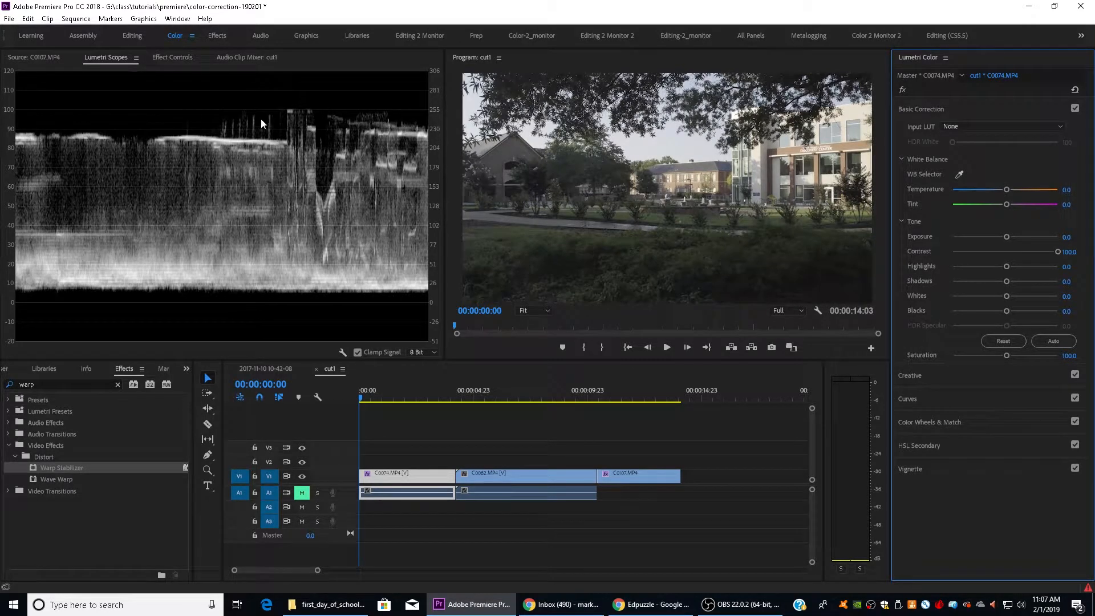
{"action": "left_click_drag", "start_coordinate": [1058, 250], "coordinate": [939, 254]}
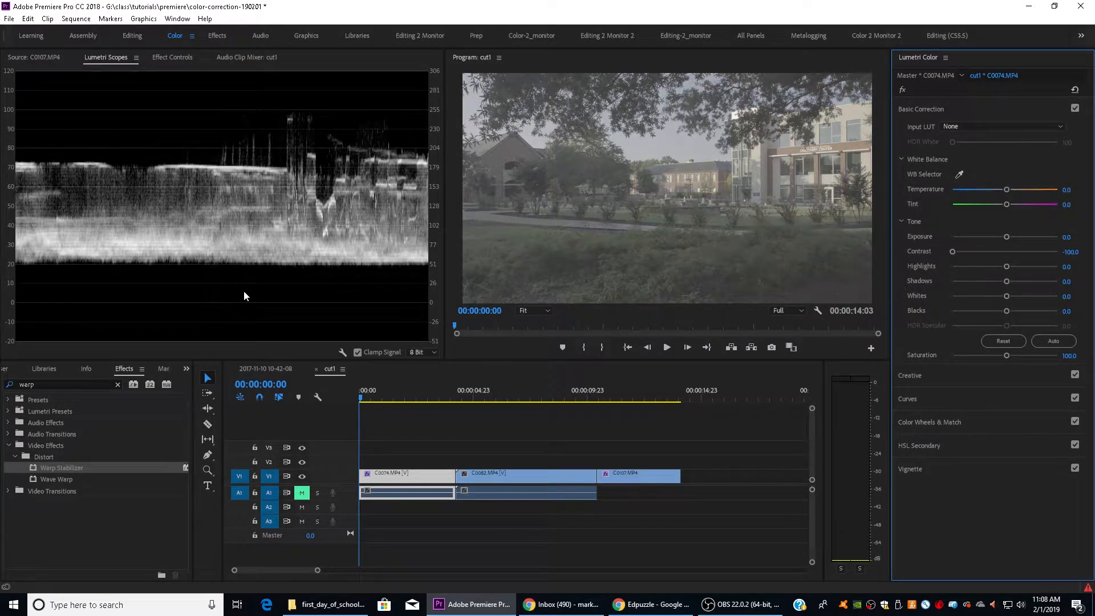
{"action": "double_click", "coordinate": [954, 250]}
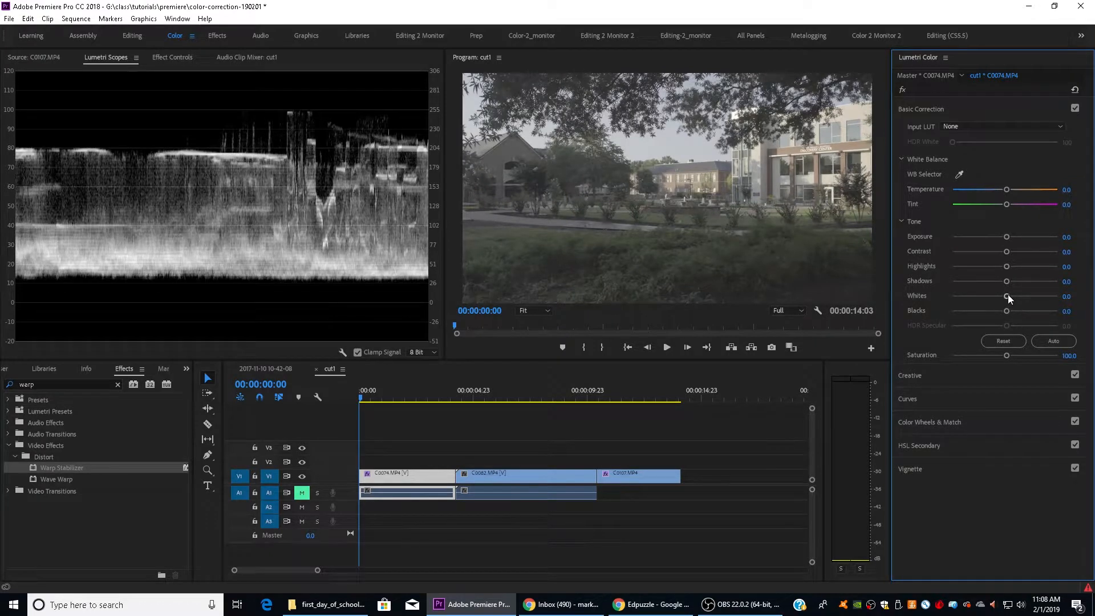
- Try changing the Whites and lowering the Blacks of C0074.MP4, resetting each to 0
{"action": "left_click_drag", "start_coordinate": [1006, 295], "coordinate": [936, 300]}
{"action": "left_click", "coordinate": [1064, 296]}
{"action": "double_click", "coordinate": [949, 295]}
{"action": "mouse_move", "coordinate": [1007, 310]}
{"action": "left_mouse_down"}
{"action": "mouse_move", "coordinate": [1058, 309]}
{"action": "mouse_move", "coordinate": [919, 302]}
{"action": "mouse_move", "coordinate": [950, 302]}
{"action": "left_mouse_up"}
{"action": "double_click", "coordinate": [952, 309]}
- Try lowering the Shadows, reset them to 0, and lower the Highlights to about -71
{"action": "left_click_drag", "start_coordinate": [1008, 279], "coordinate": [974, 279]}
{"action": "double_click", "coordinate": [976, 279]}
{"action": "left_click_drag", "start_coordinate": [1007, 266], "coordinate": [967, 268]}
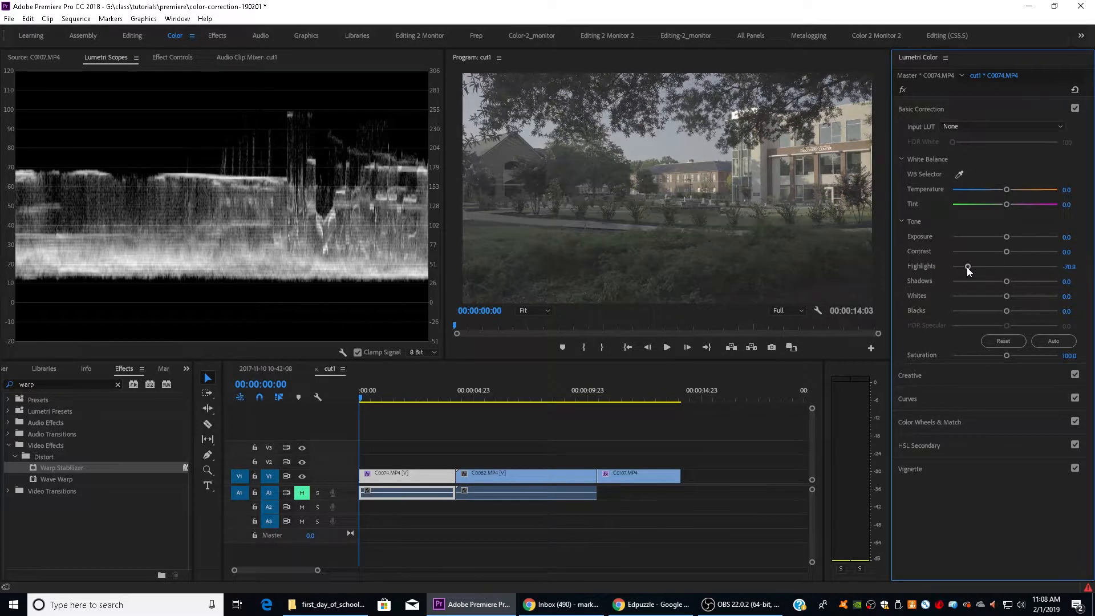
- Reset the Highlights of C0074.MP4 to 0, and try Saturation raised and at 0, resetting it to 100
{"action": "double_click", "coordinate": [967, 267]}
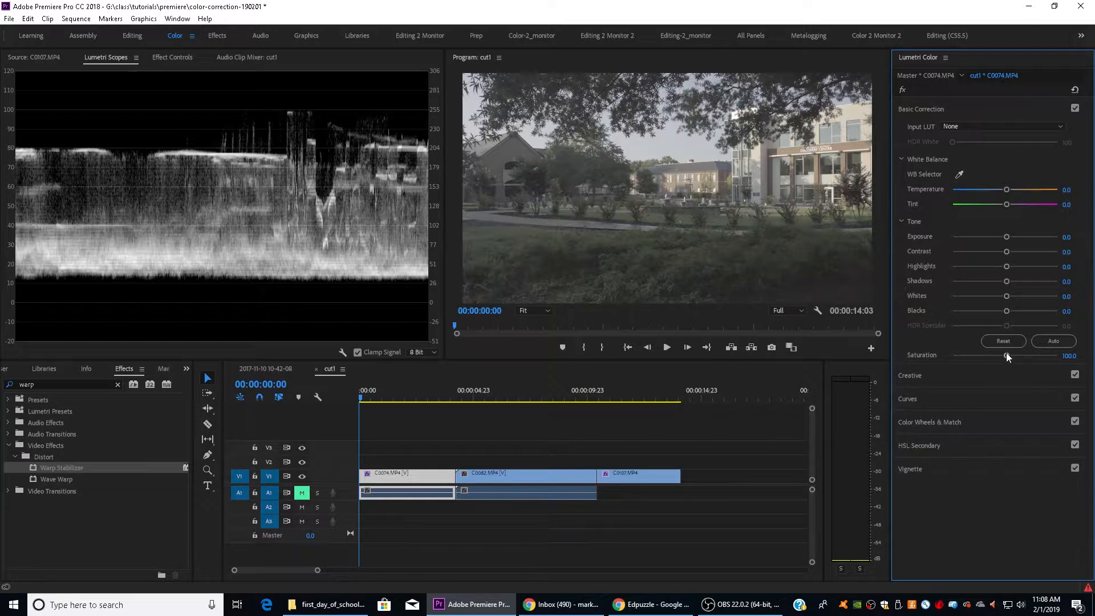
{"action": "left_click_drag", "start_coordinate": [1007, 355], "coordinate": [1082, 359]}
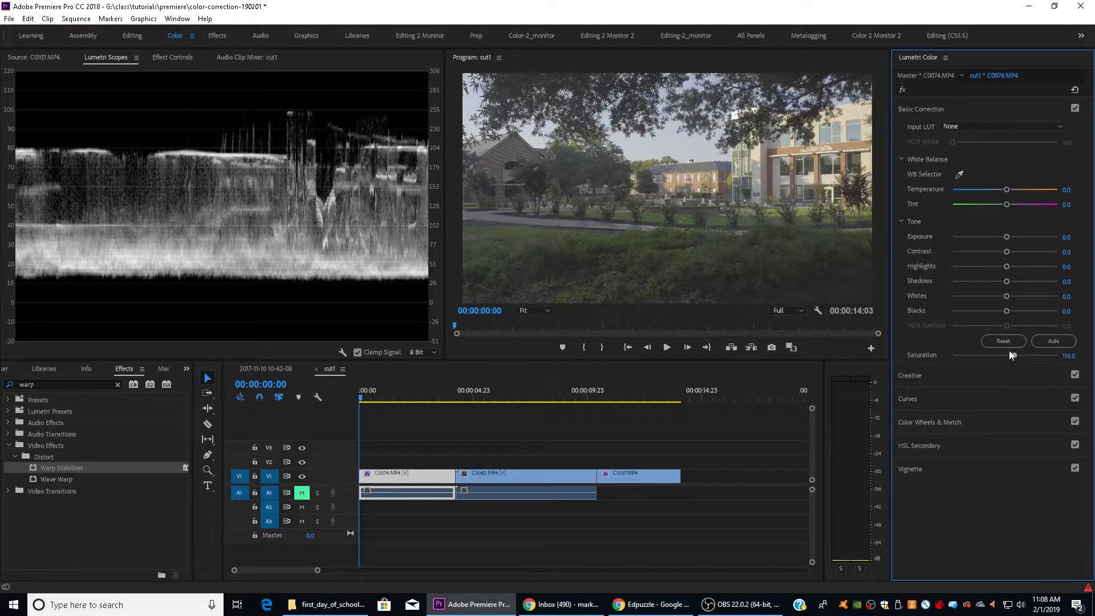
{"action": "left_click_drag", "start_coordinate": [1010, 355], "coordinate": [908, 352]}
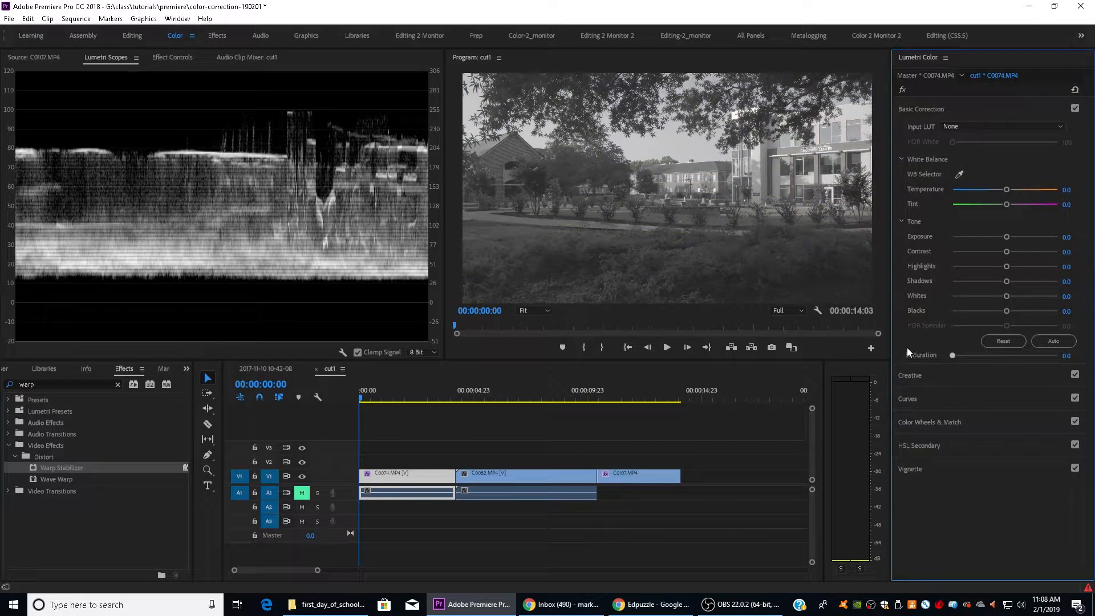
{"action": "double_click", "coordinate": [954, 355]}
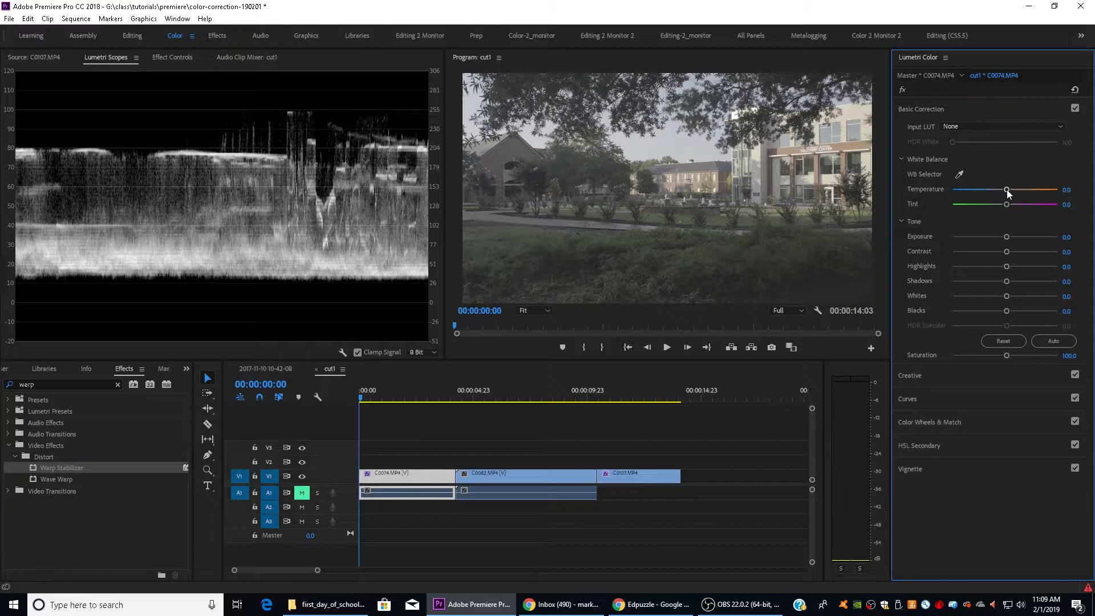
- Set C0074.MP4 to Temperature 8.1, Tint 0, Blacks -18.9 and Saturation 121.1, saving the project along the way
{"action": "left_click_drag", "start_coordinate": [1007, 189], "coordinate": [1006, 209]}
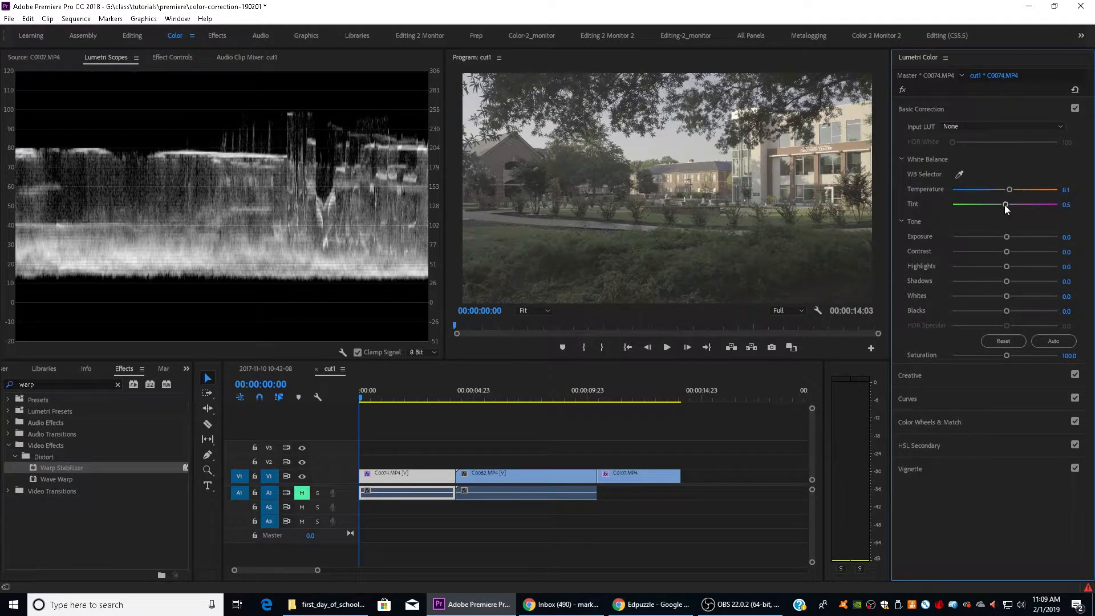
{"action": "double_click", "coordinate": [1005, 205]}
{"action": "key", "text": "ctrl+s"}
{"action": "left_click_drag", "start_coordinate": [1008, 311], "coordinate": [994, 313]}
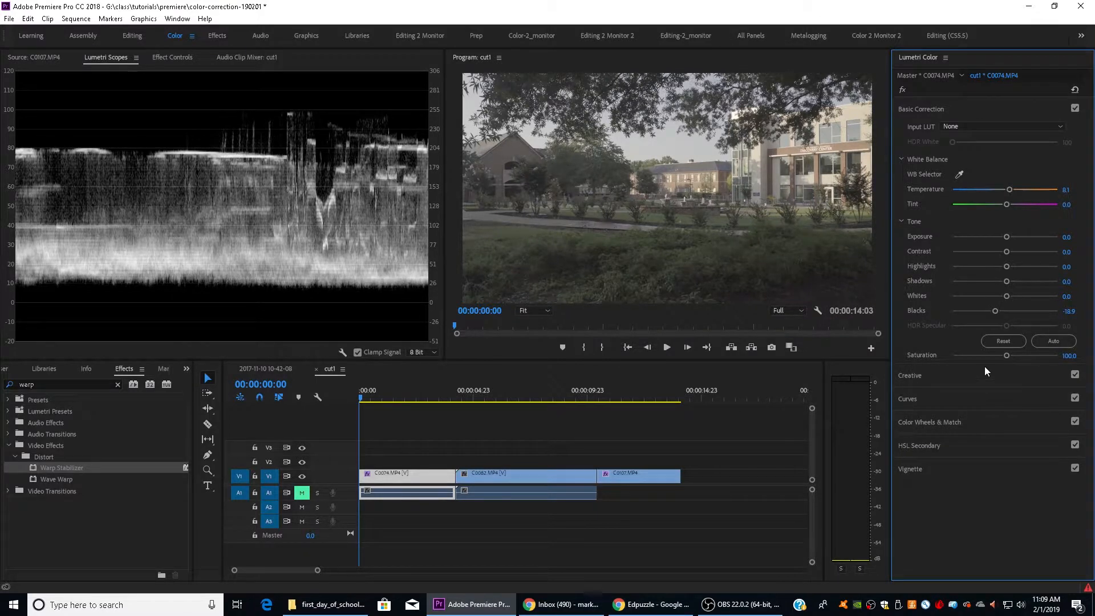
{"action": "left_click_drag", "start_coordinate": [1007, 355], "coordinate": [1015, 356]}
- Move to the start of C0082.MP4 and set its Blacks to -56.8 and Shadows to 20.0
{"action": "left_click_drag", "start_coordinate": [429, 393], "coordinate": [458, 405]}
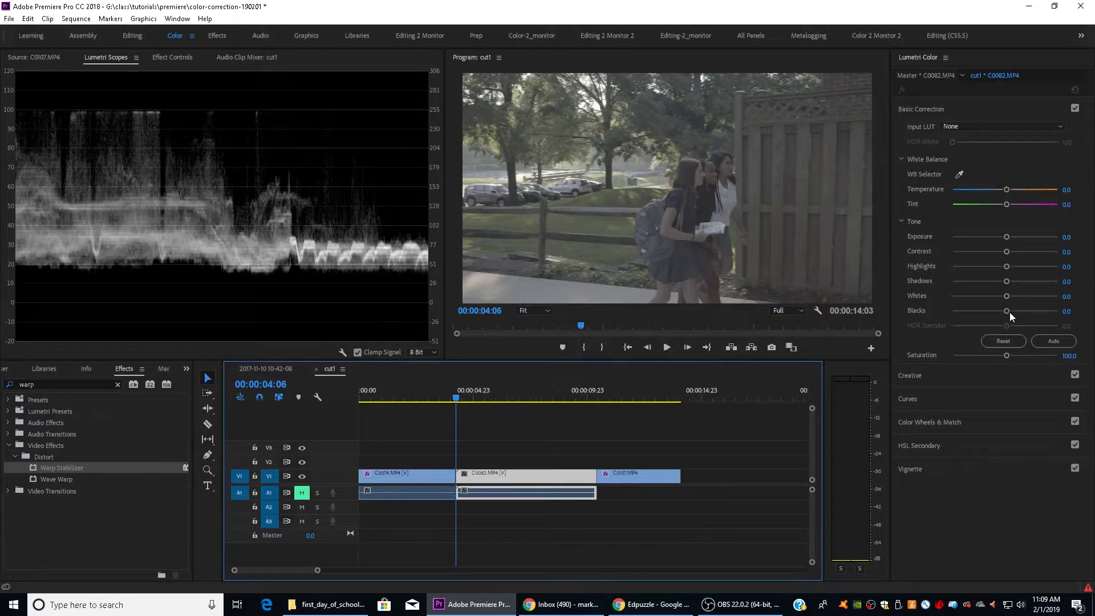
{"action": "left_click_drag", "start_coordinate": [1010, 312], "coordinate": [974, 317]}
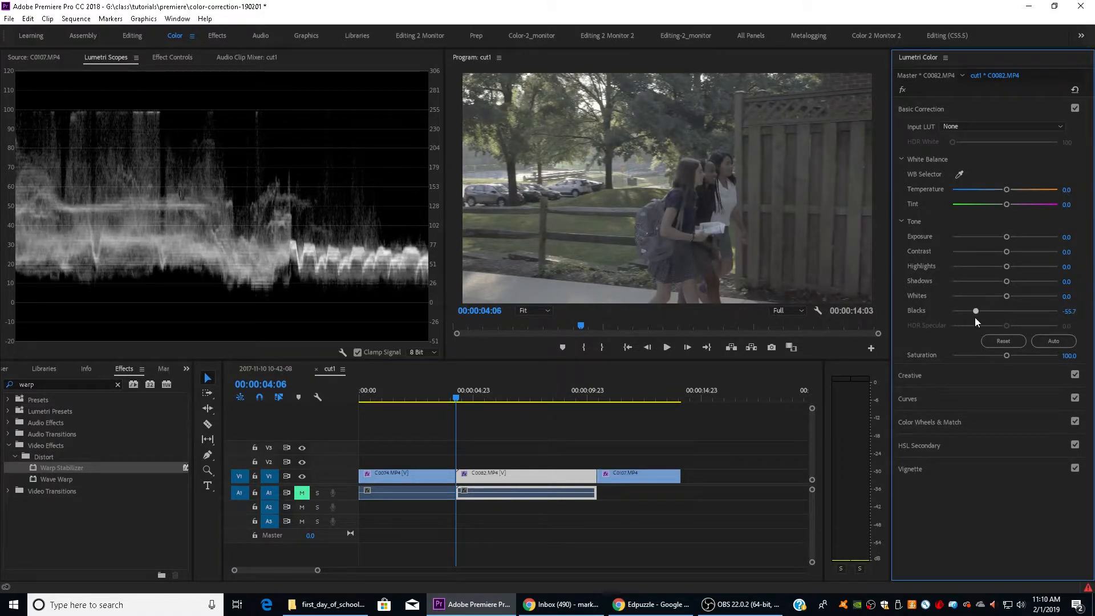
{"action": "left_click_drag", "start_coordinate": [1006, 281], "coordinate": [976, 310]}
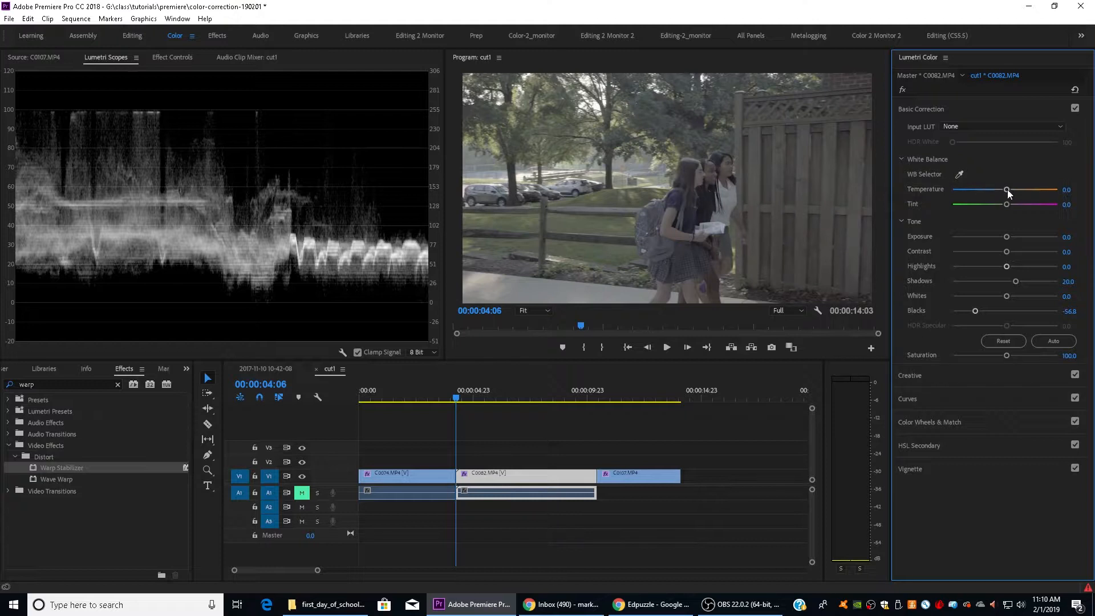
- Warm C0082.MP4 with Temperature 14.6 and Tint 3.8, and set its Saturation to 127.6
{"action": "left_click_drag", "start_coordinate": [1006, 189], "coordinate": [1011, 190]}
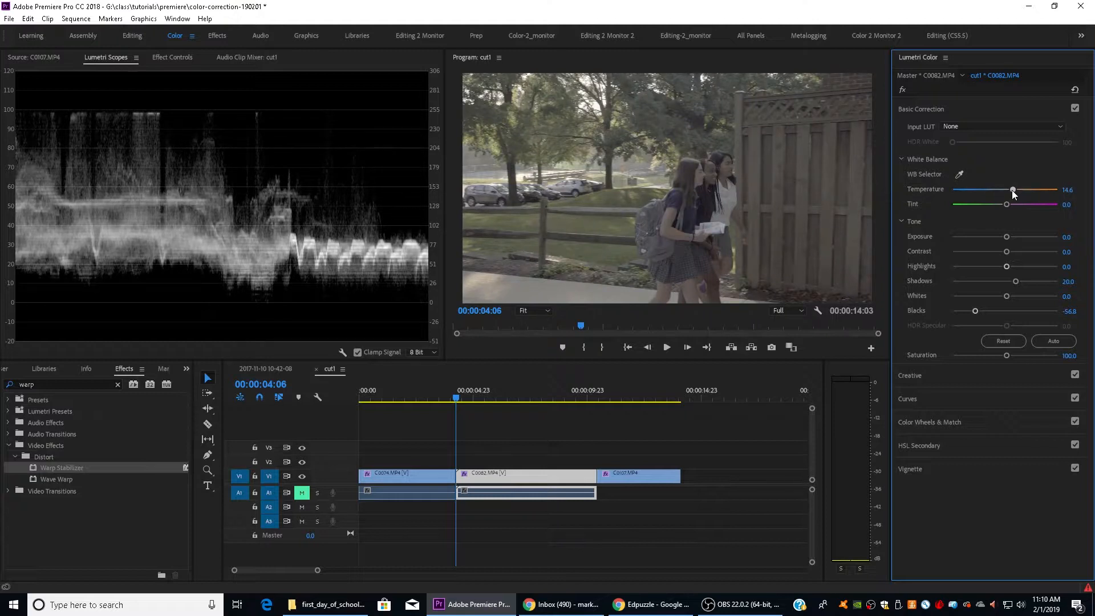
{"action": "left_click_drag", "start_coordinate": [1006, 355], "coordinate": [1019, 352]}
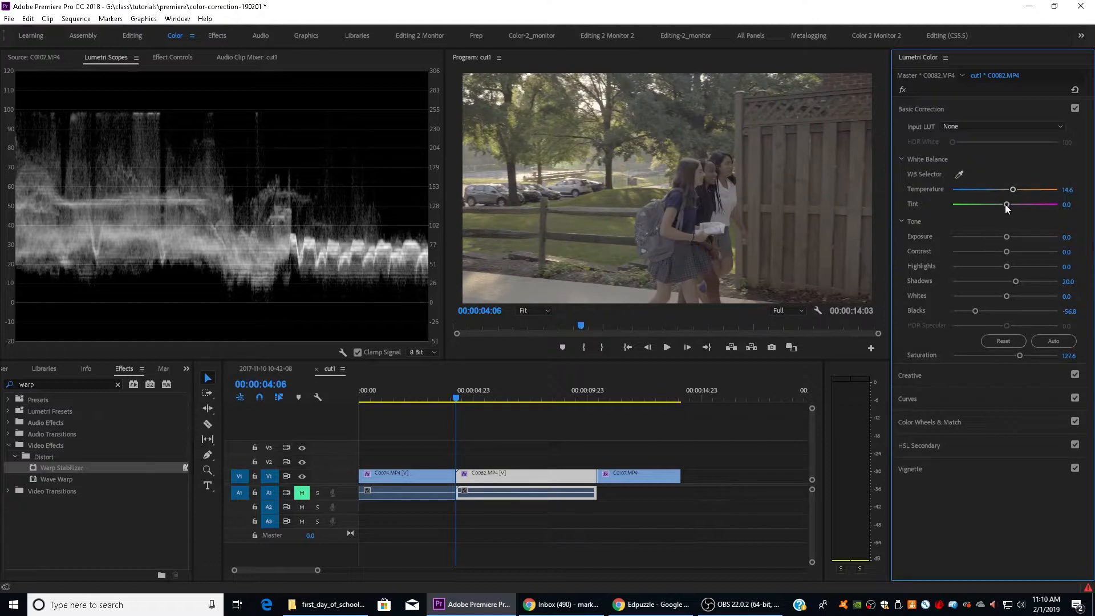
{"action": "left_click_drag", "start_coordinate": [1006, 204], "coordinate": [1008, 206]}
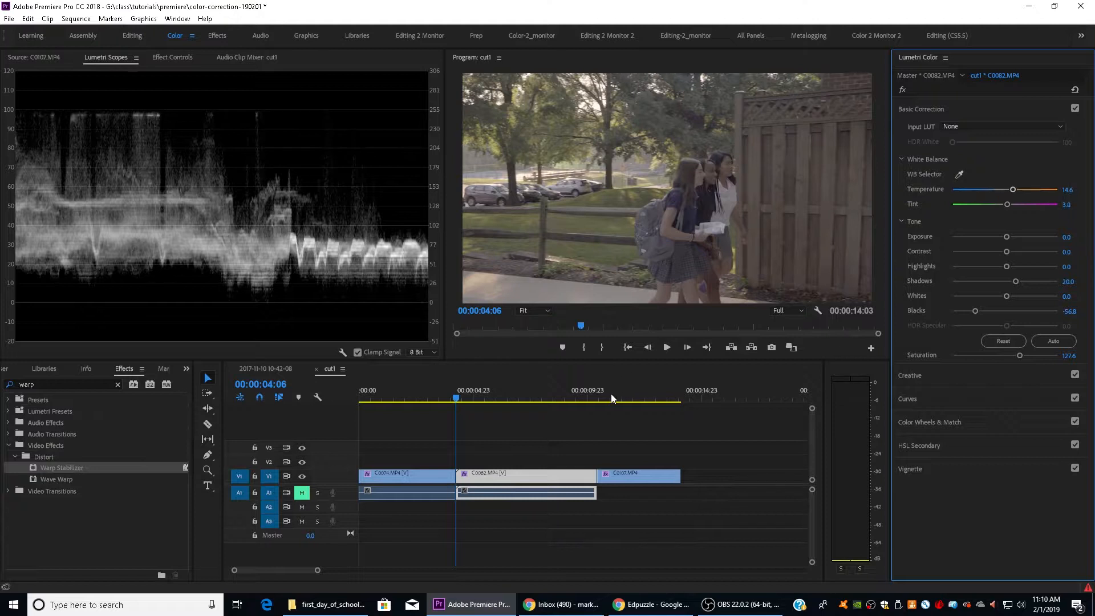
- Move to the start of C0107.MP4 and set Temperature to 22.2, Tint to 7.0, Shadows to 16.8 and Blacks to -12.4
{"action": "left_click_drag", "start_coordinate": [608, 397], "coordinate": [601, 396]}
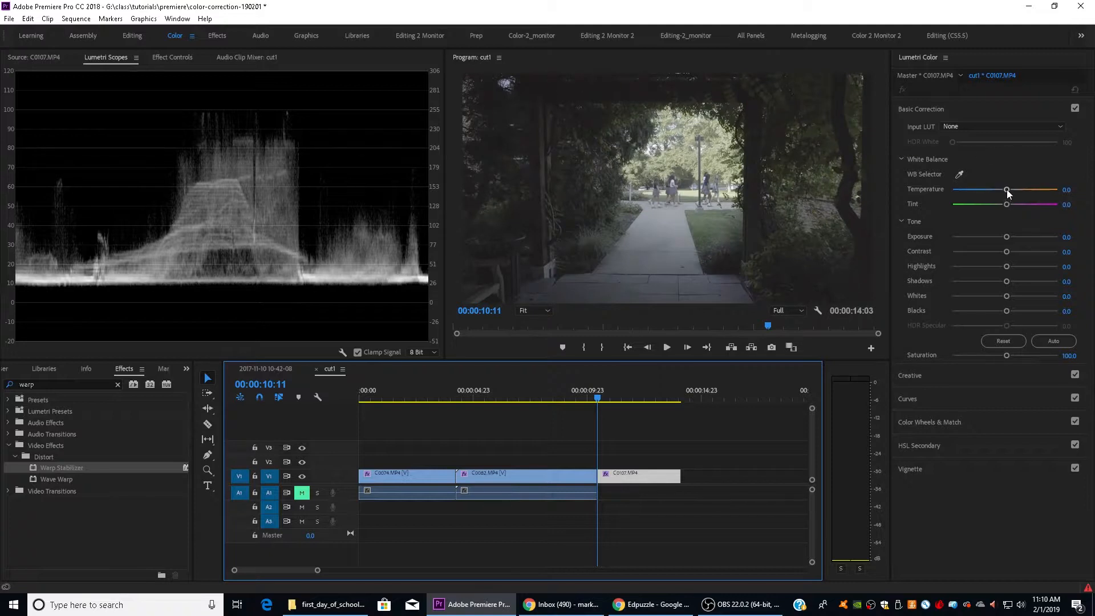
{"action": "mouse_move", "coordinate": [1007, 190]}
{"action": "left_mouse_down"}
{"action": "mouse_move", "coordinate": [1015, 187]}
{"action": "mouse_move", "coordinate": [1006, 204]}
{"action": "left_mouse_up"}
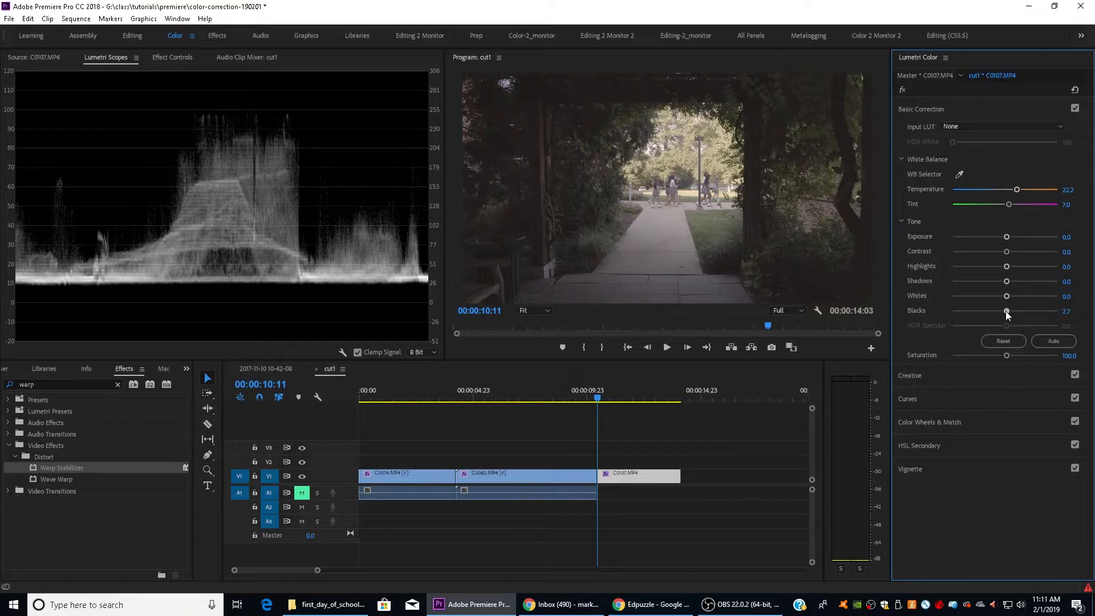
{"action": "left_click_drag", "start_coordinate": [1005, 311], "coordinate": [1002, 311]}
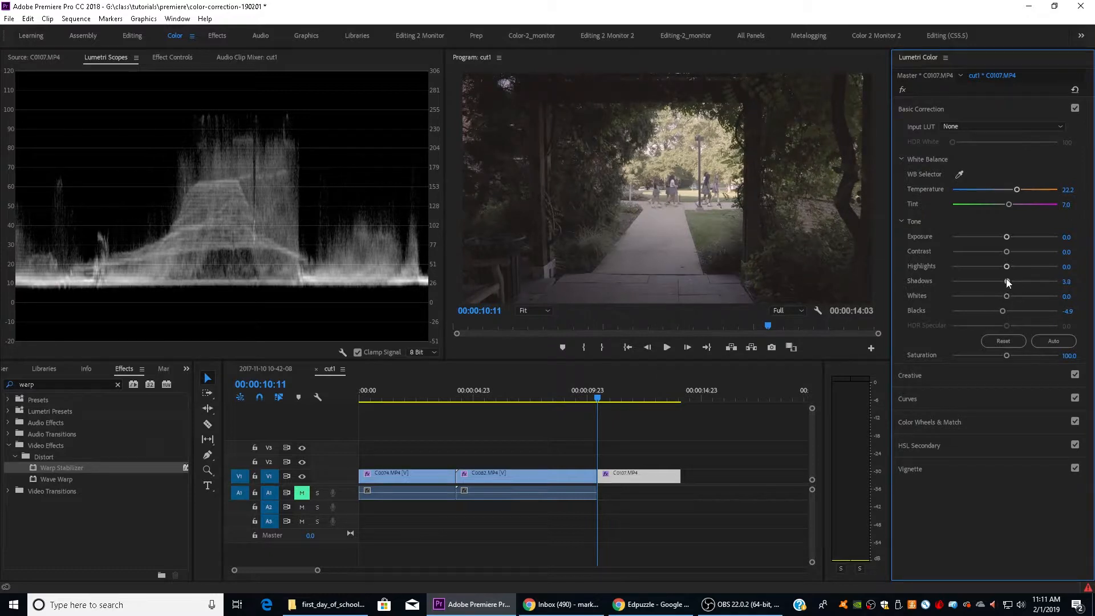
{"action": "left_click_drag", "start_coordinate": [1007, 280], "coordinate": [998, 311]}
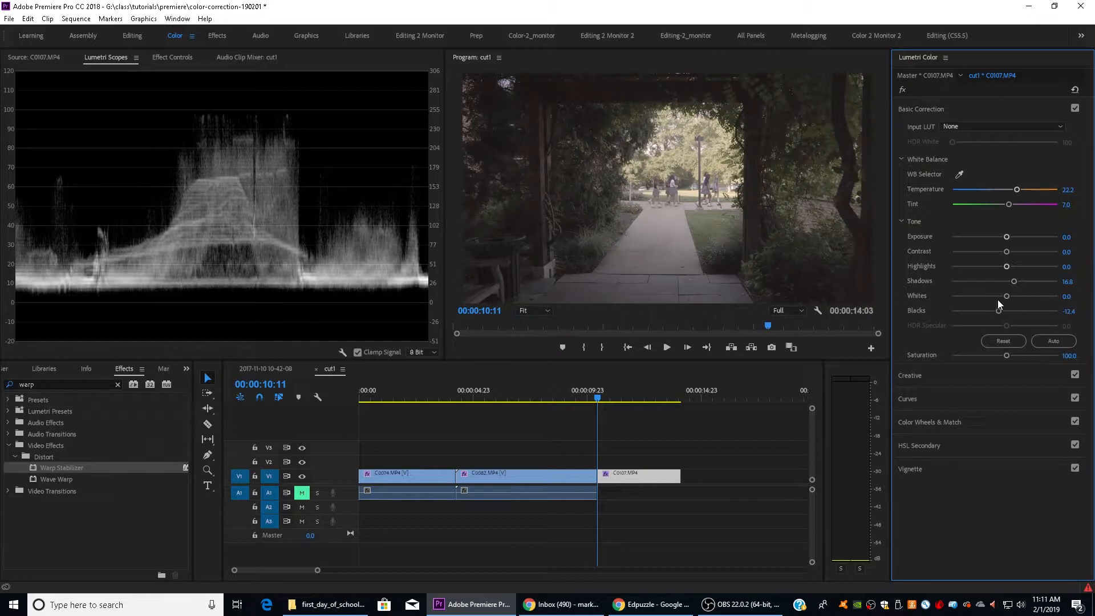
- Set C0107.MP4 to Highlights -21.1 and Saturation 121.1, try Temperature at 100, and settle the Temperature at 18.9
{"action": "left_click_drag", "start_coordinate": [1004, 267], "coordinate": [993, 265]}
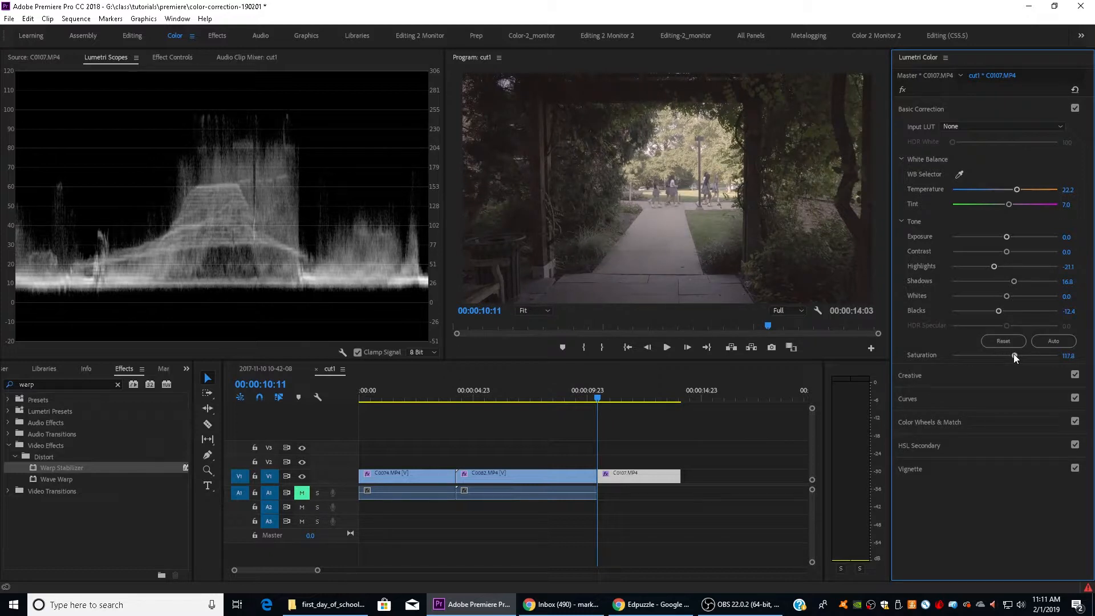
{"action": "left_click_drag", "start_coordinate": [1014, 353], "coordinate": [1016, 352]}
{"action": "left_click_drag", "start_coordinate": [1017, 189], "coordinate": [1069, 192]}
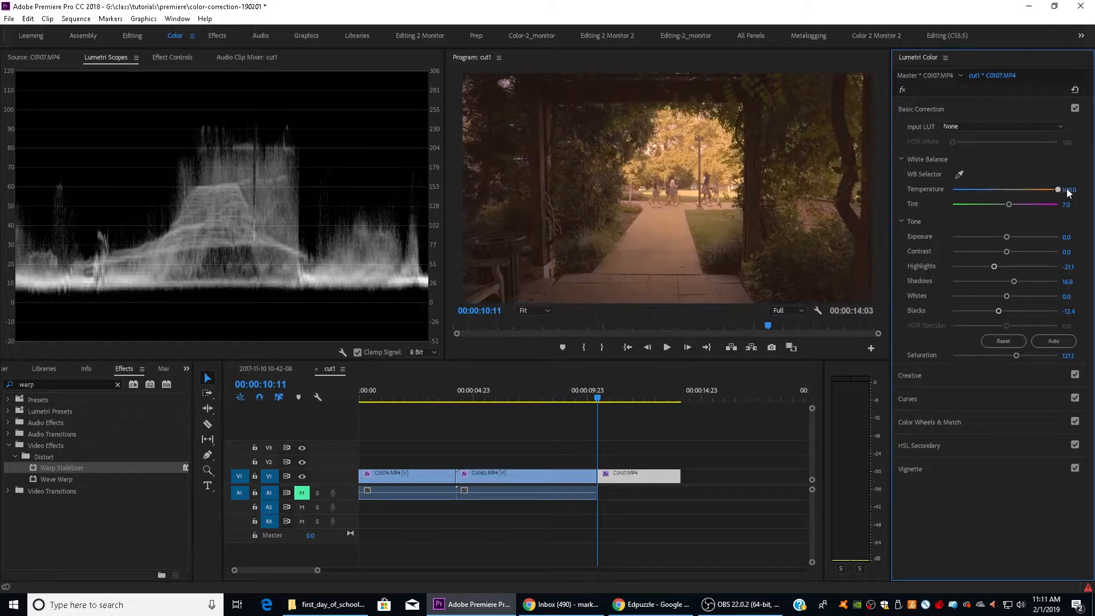
{"action": "left_click_drag", "start_coordinate": [953, 188], "coordinate": [1016, 191]}
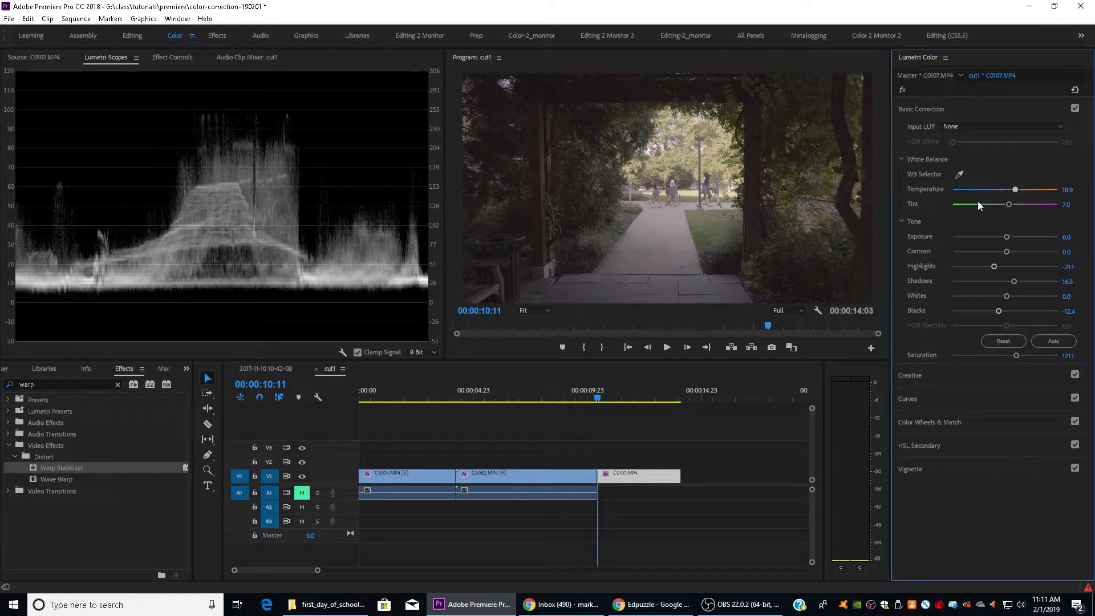
- Set the Tint of C0074.MP4 to 3.8 and compare its color with C0082.MP4 and C0107.MP4
{"action": "left_click", "coordinate": [559, 395]}
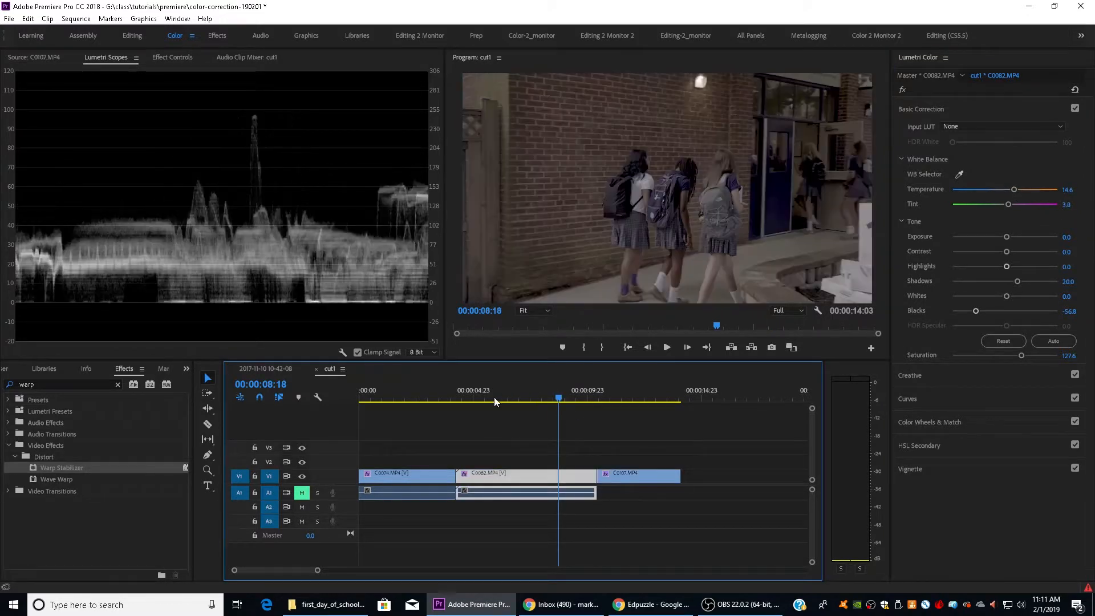
{"action": "left_click", "coordinate": [408, 391]}
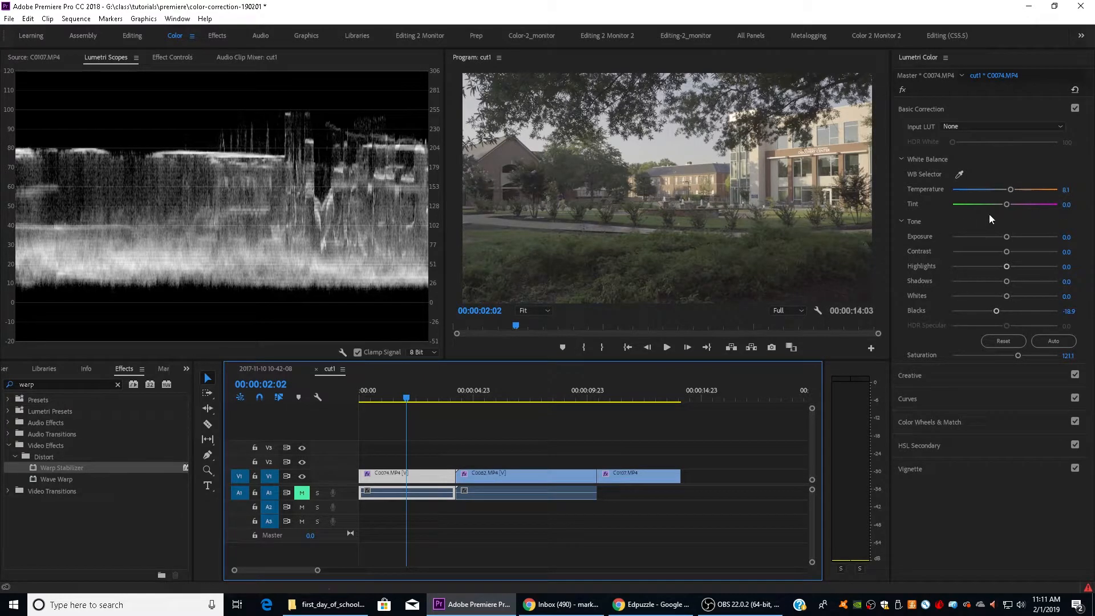
{"action": "left_click_drag", "start_coordinate": [1005, 205], "coordinate": [1006, 204]}
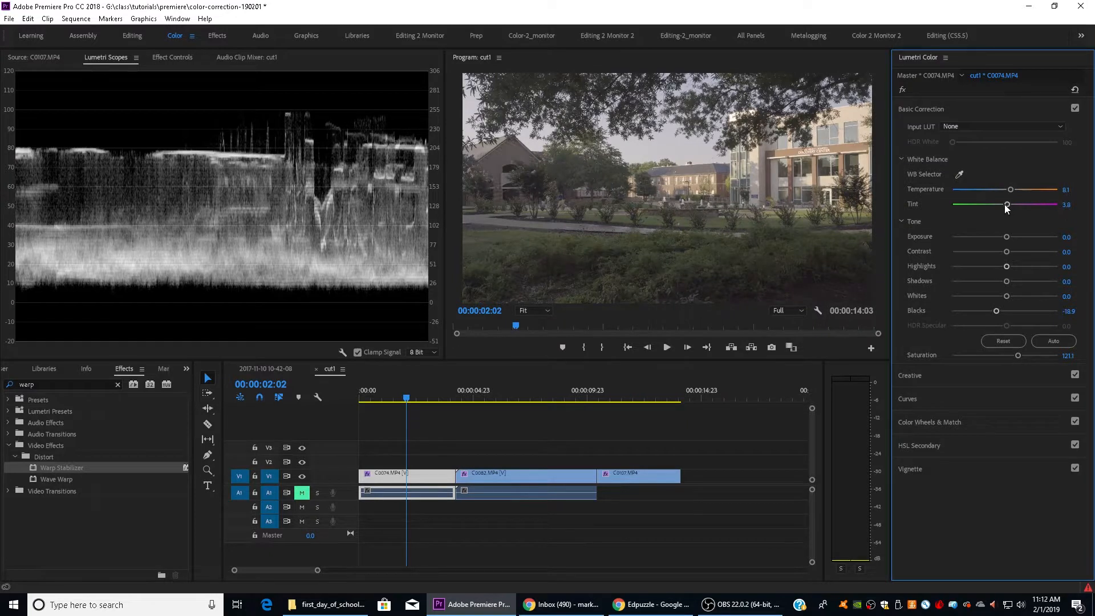
{"action": "left_click", "coordinate": [467, 455]}
{"action": "left_click", "coordinate": [503, 391]}
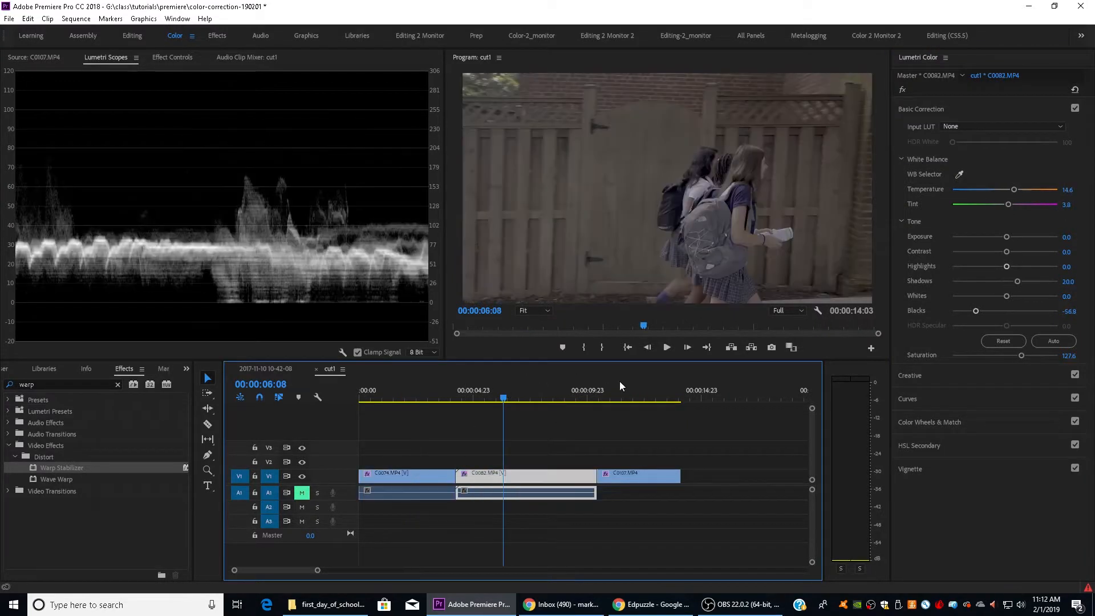
{"action": "left_click", "coordinate": [627, 389]}
- Toggle the Lumetri Color effect of C0074.MP4 off and on to compare the image before and after correction
{"action": "left_click", "coordinate": [431, 391]}
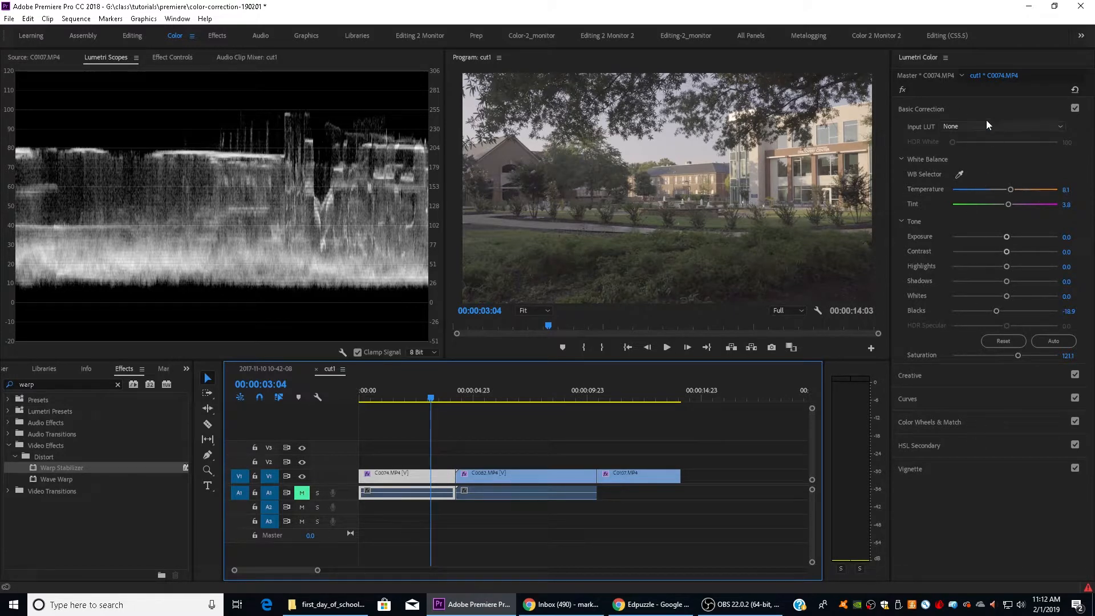
{"action": "left_click", "coordinate": [174, 57]}
{"action": "left_click", "coordinate": [24, 259]}
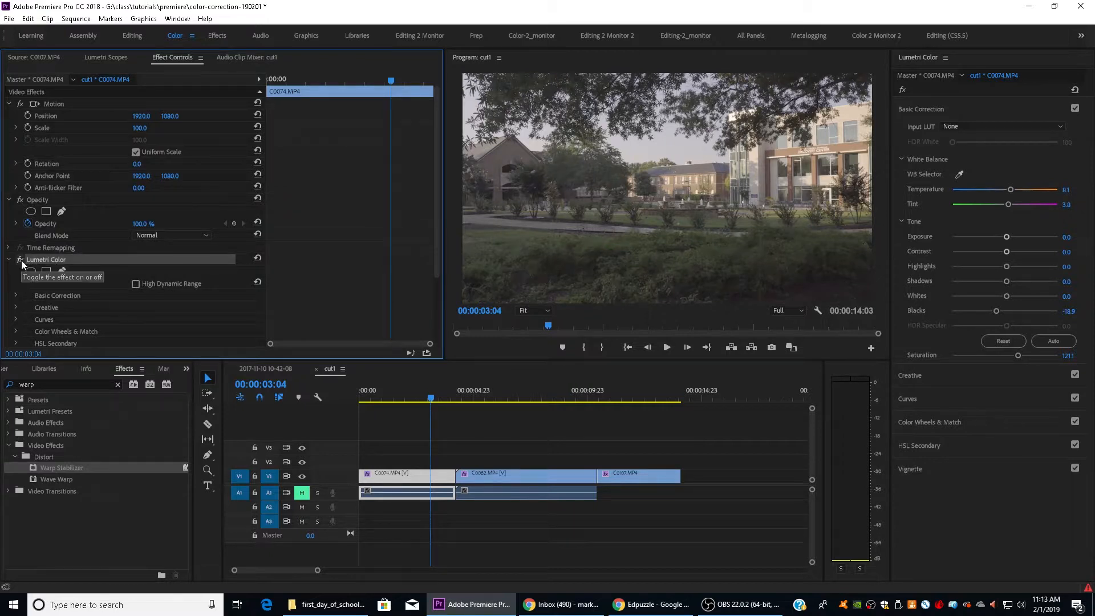
{"action": "left_click", "coordinate": [20, 260]}
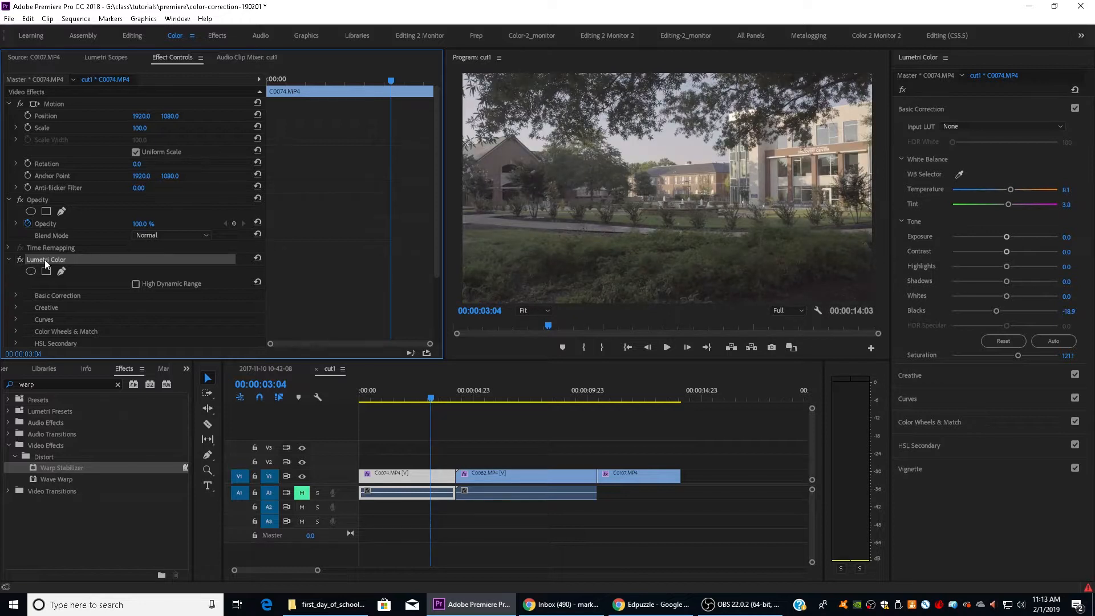
- Try deleting the Lumetri Color effect from C0074.MP4 and setting a fresh Temperature of about 12.4, and undo these changes
{"action": "key", "text": "Delete"}
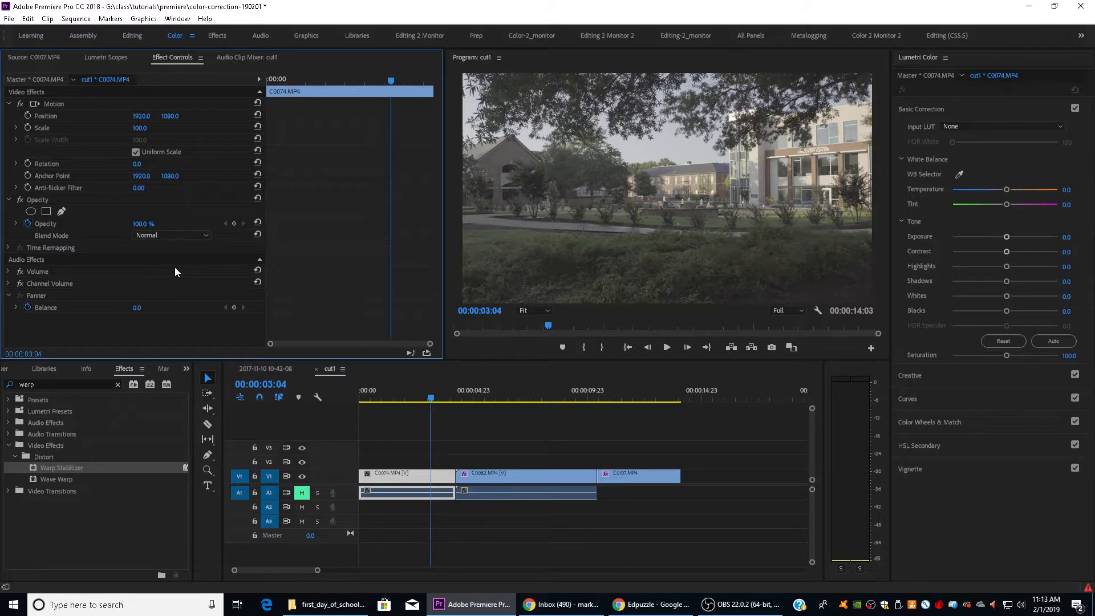
{"action": "key", "text": "ctrl+z"}
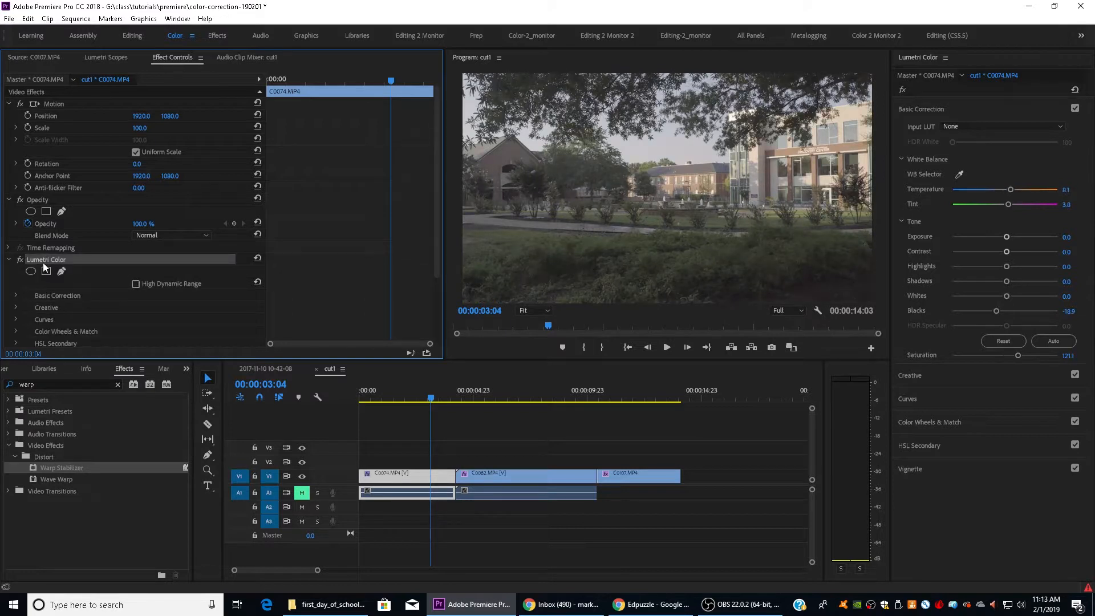
{"action": "left_click", "coordinate": [1012, 190]}
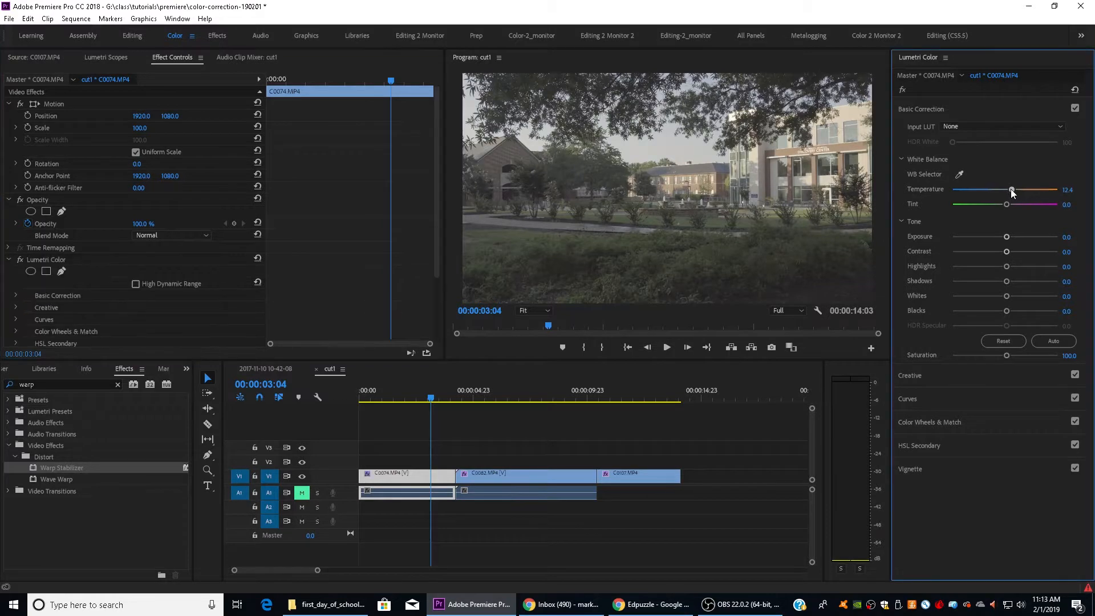
{"action": "left_click_drag", "start_coordinate": [1012, 192], "coordinate": [1013, 192]}
{"action": "key", "text": "ctrl+z"}
{"action": "key", "text": "ctrl+z"}
{"action": "key", "text": "ctrl+z"}
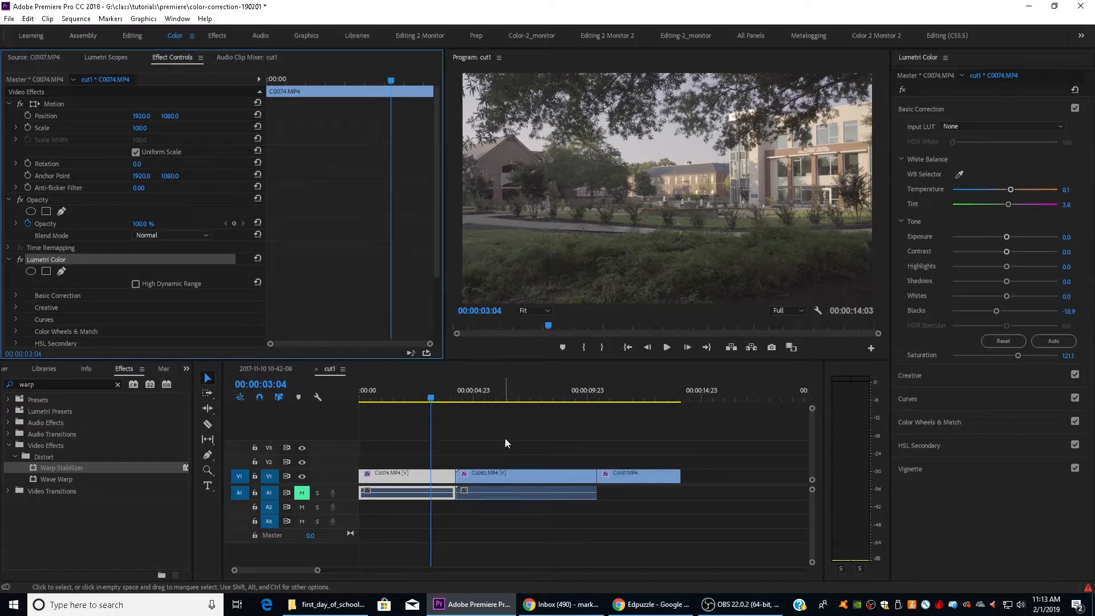
- Compare the first two clips again, select C0074.MP4 and set its Temperature to 14.6
{"action": "left_click", "coordinate": [504, 438]}
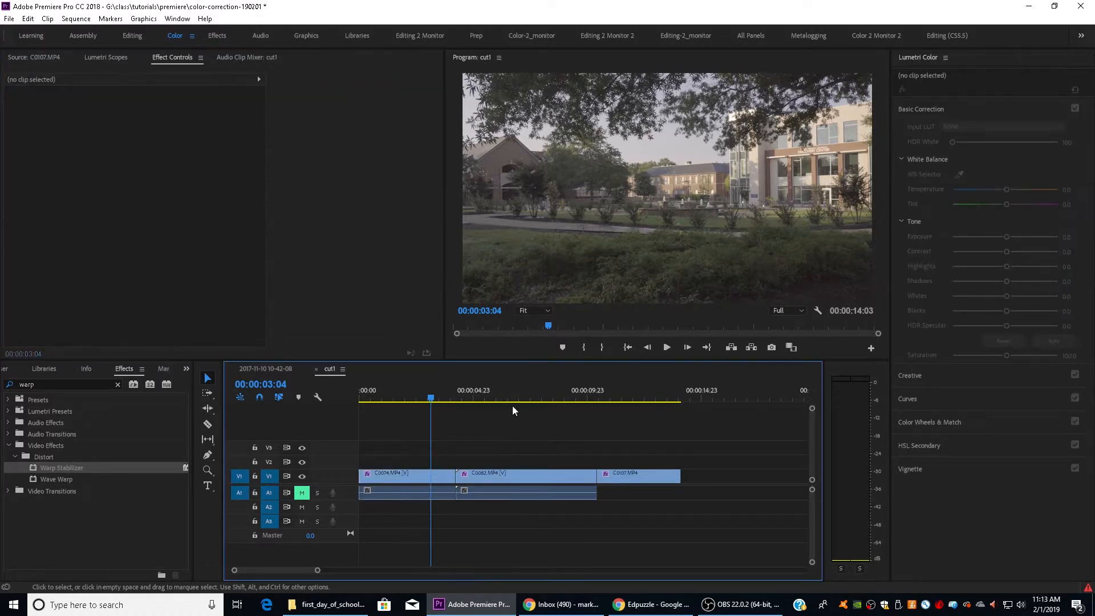
{"action": "left_click", "coordinate": [527, 396]}
{"action": "left_click", "coordinate": [422, 396]}
{"action": "left_click", "coordinate": [402, 474]}
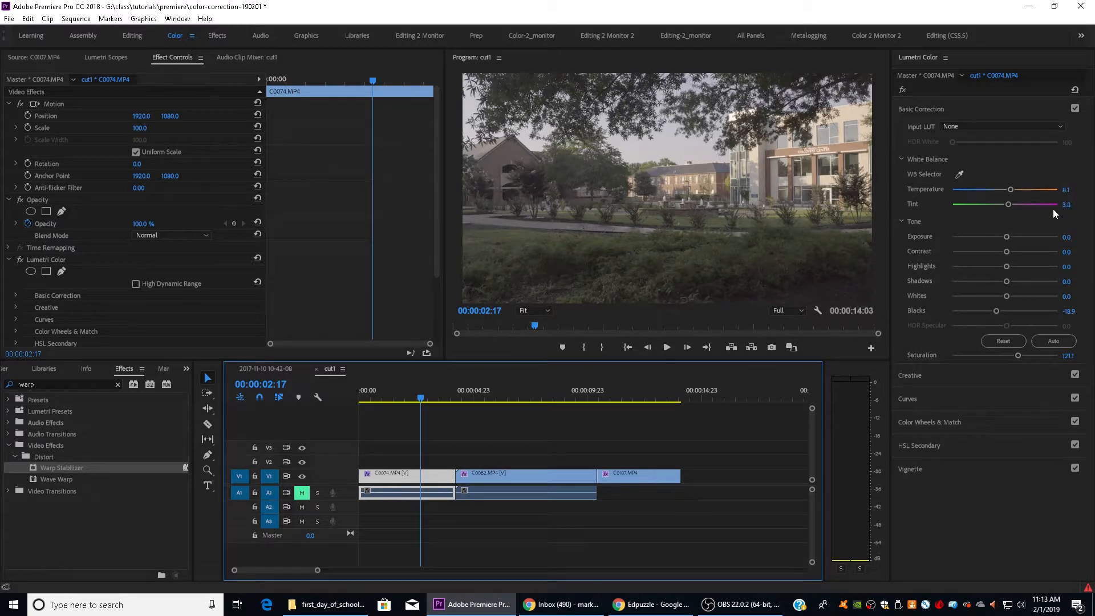
{"action": "left_click_drag", "start_coordinate": [1014, 190], "coordinate": [1013, 192]}
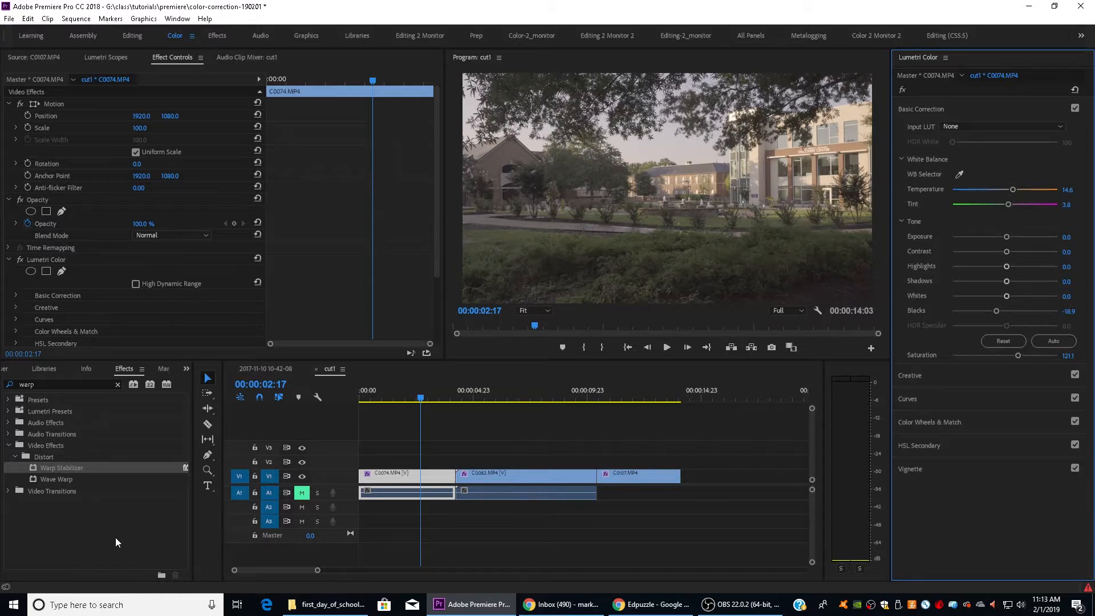
- Show the project's contents and collapse the footage bin
{"action": "left_click", "coordinate": [187, 370]}
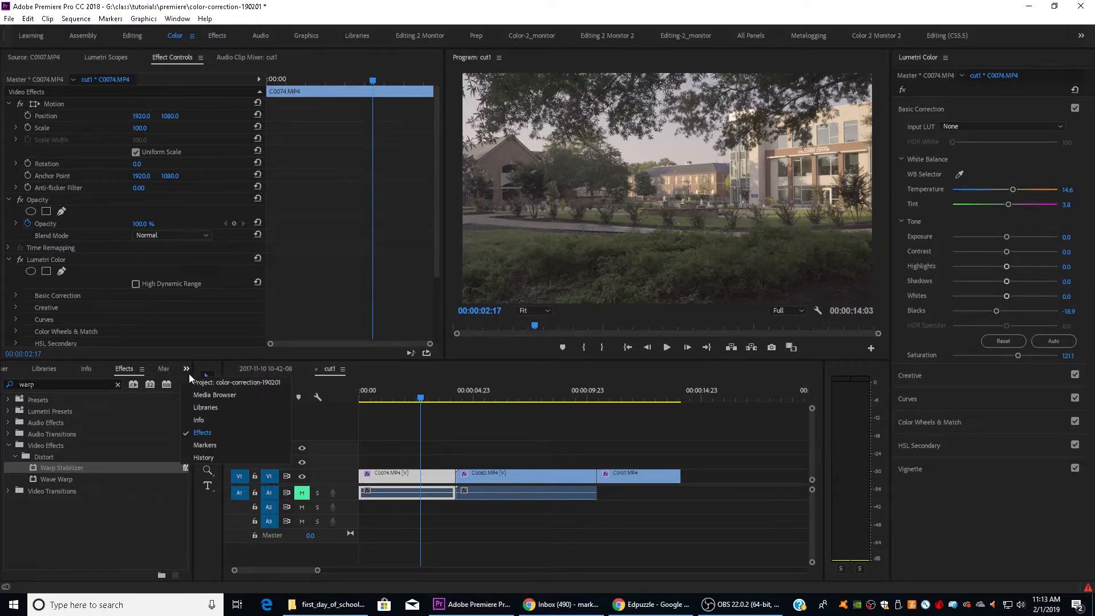
{"action": "left_click", "coordinate": [207, 383]}
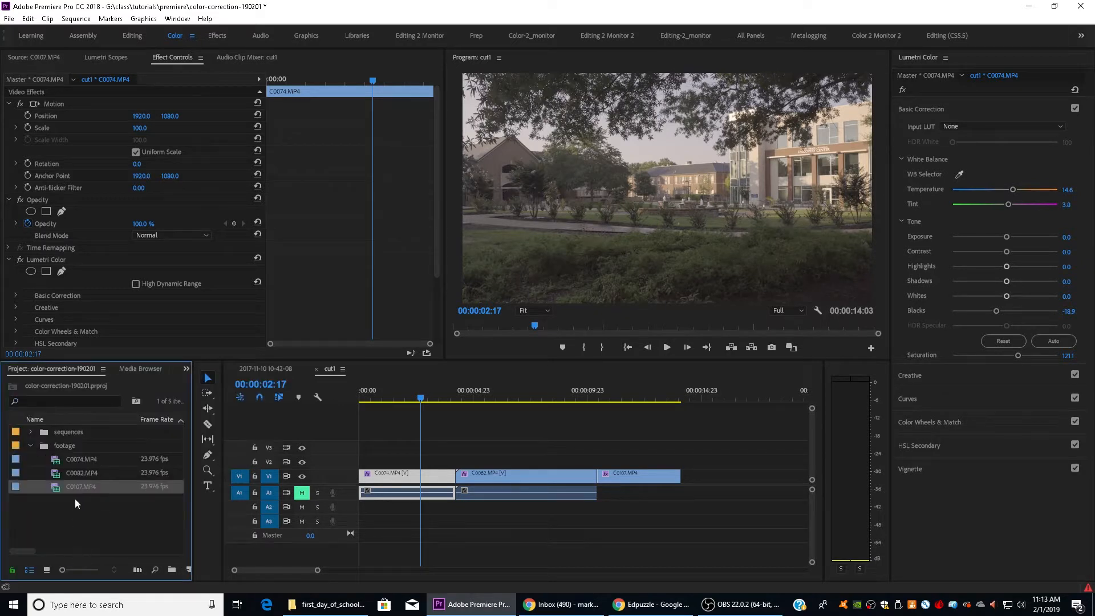
{"action": "left_click", "coordinate": [30, 446]}
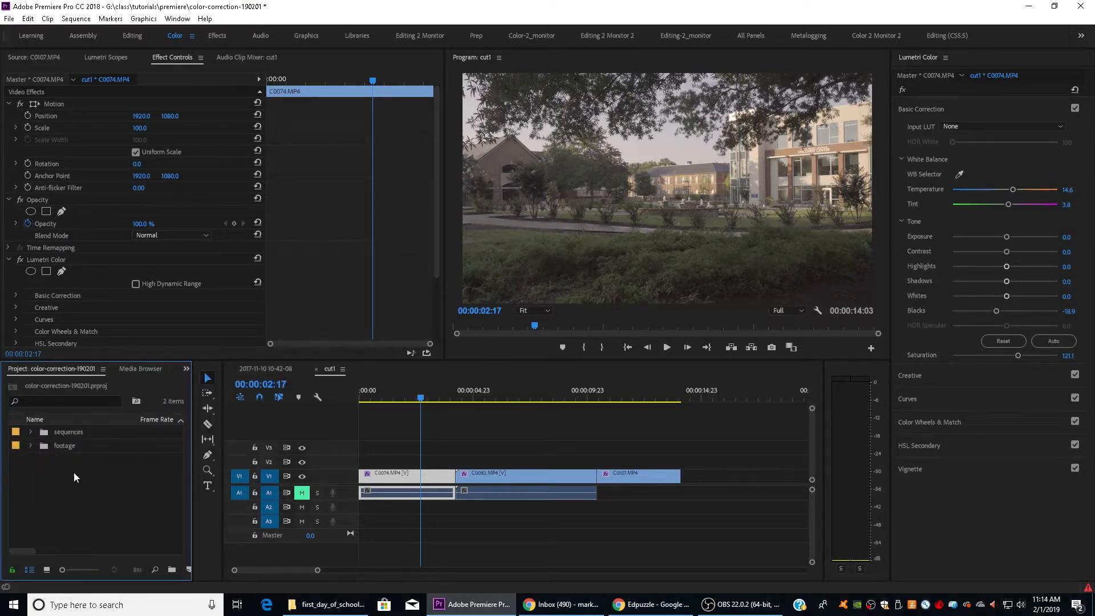
{"action": "right_click", "coordinate": [85, 475]}
{"action": "left_click", "coordinate": [33, 461]}
{"action": "left_click", "coordinate": [31, 444]}
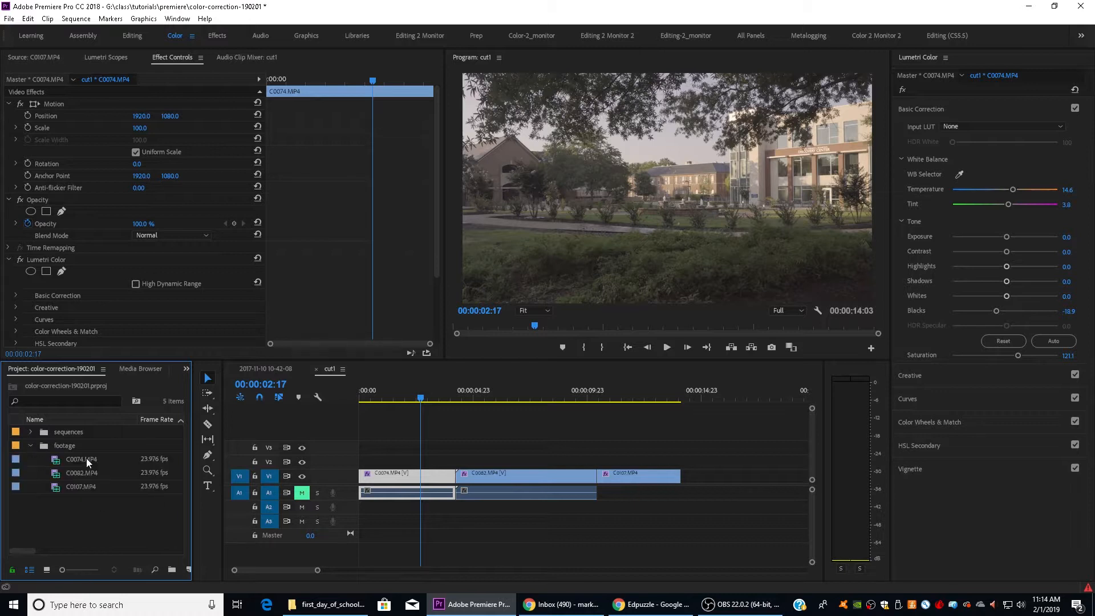
{"action": "right_click", "coordinate": [86, 461]}
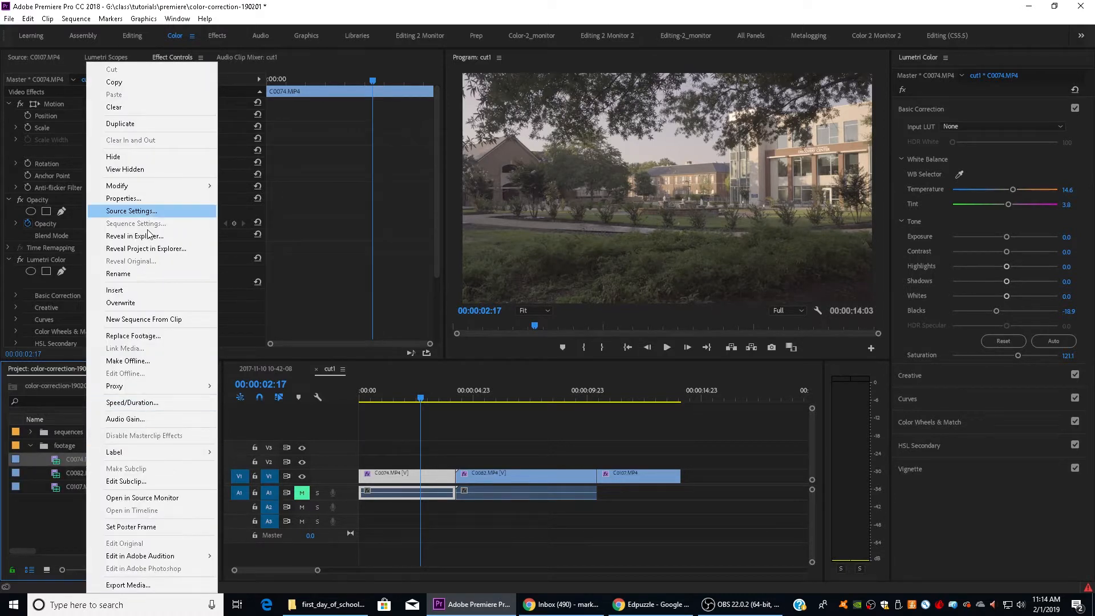
{"action": "left_click", "coordinate": [73, 498]}
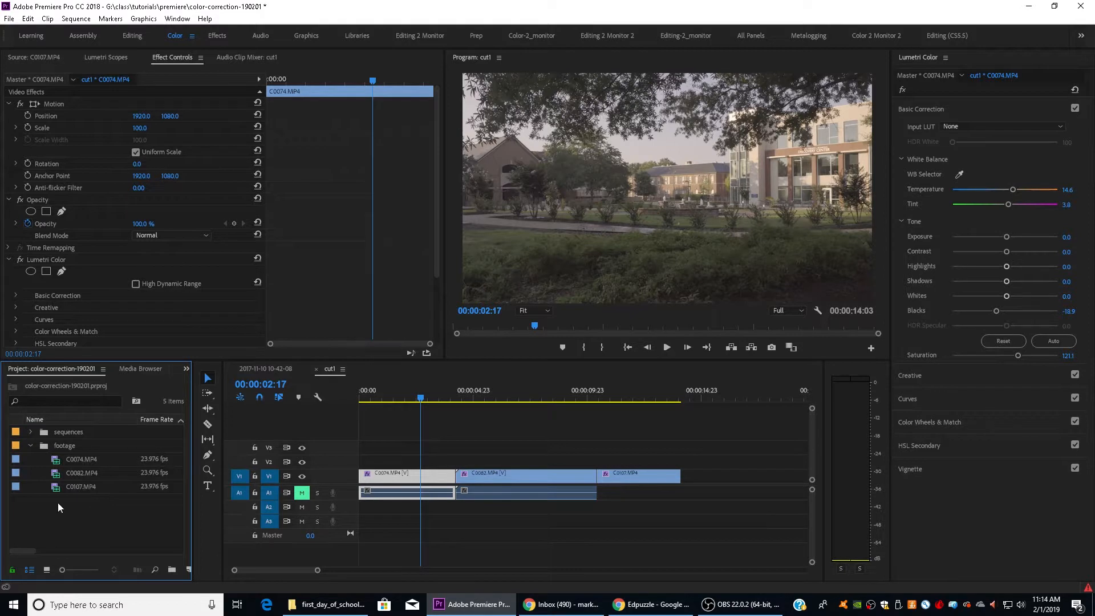
{"action": "left_click", "coordinate": [31, 445]}
- Create a 3840 × 2160 adjustment layer at 23.976 fps and place it on V2 above all three clips
{"action": "right_click", "coordinate": [90, 496]}
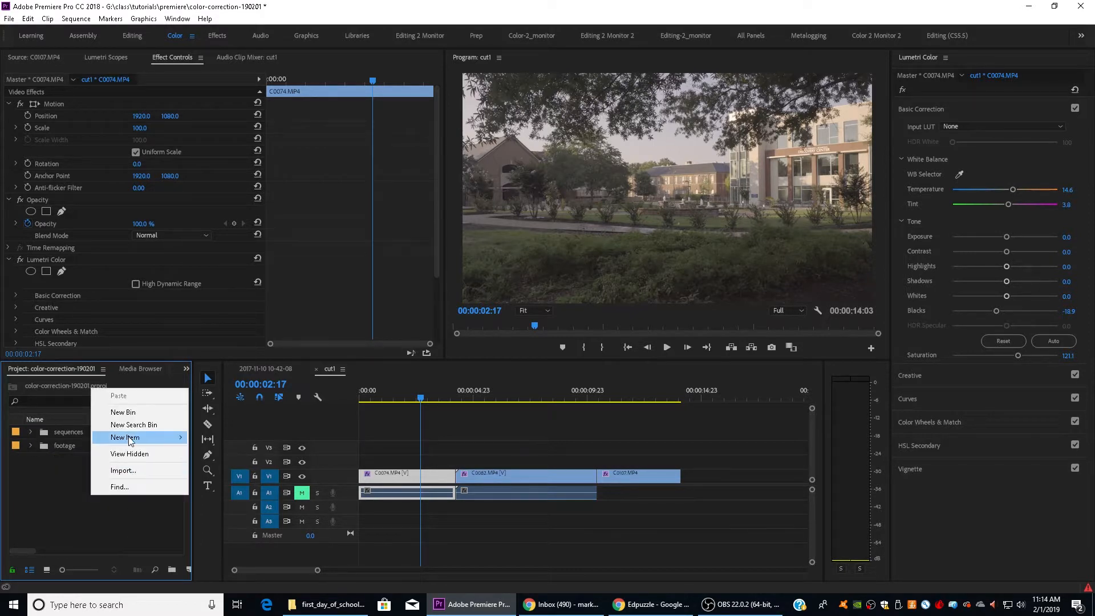
{"action": "mouse_move", "coordinate": [166, 436]}
{"action": "left_click", "coordinate": [239, 475]}
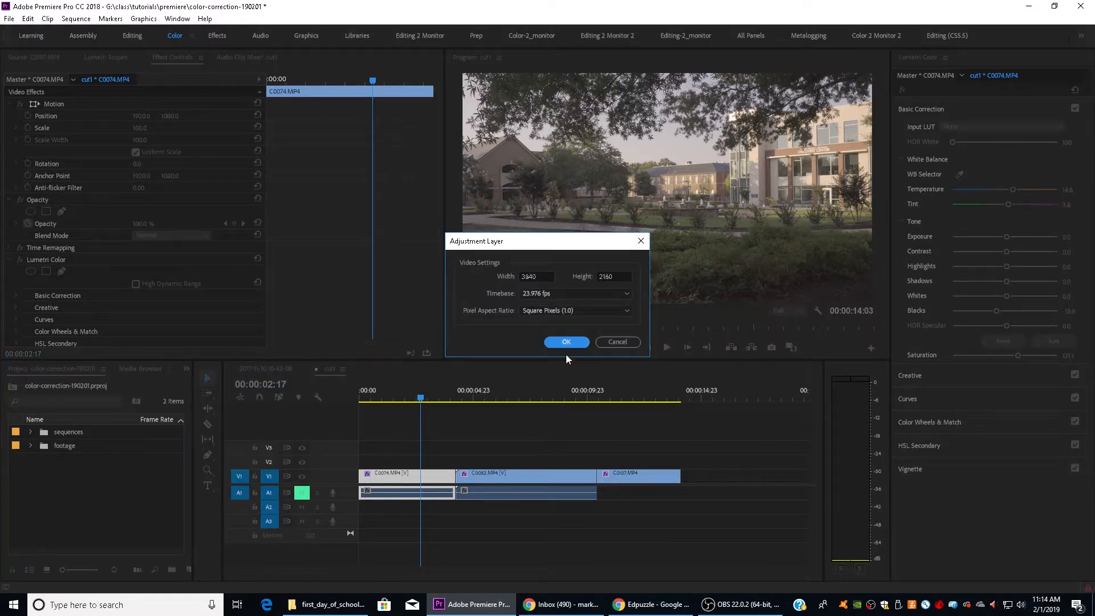
{"action": "left_click", "coordinate": [568, 340]}
{"action": "left_click_drag", "start_coordinate": [42, 432], "coordinate": [681, 460]}
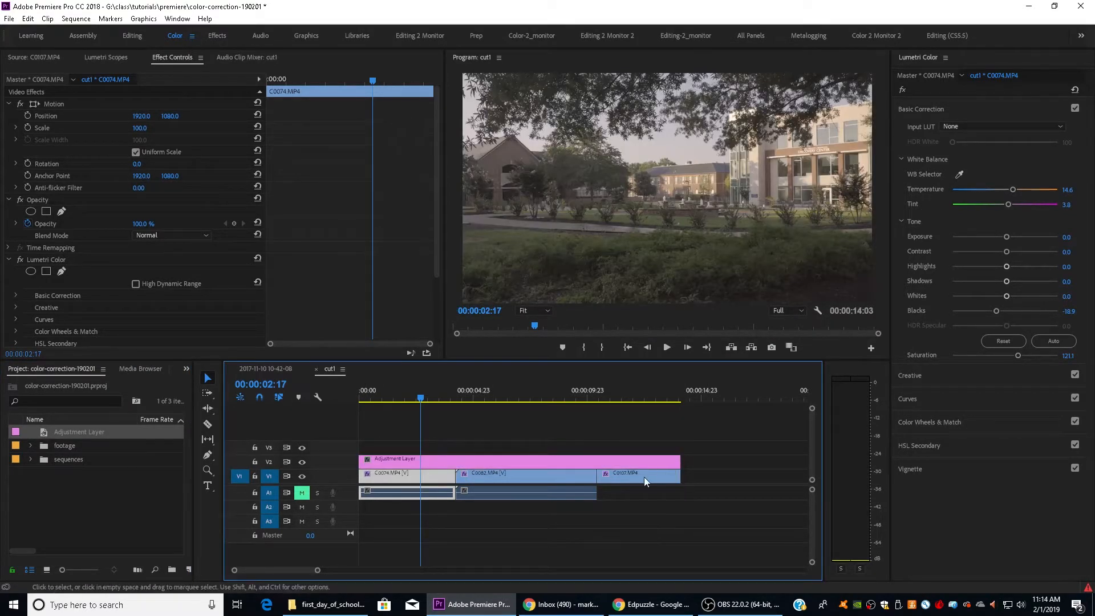
- Compare the Lumetri settings of the adjustment layer and C0074.MP4, then open the adjustment layer's Creative settings
{"action": "left_click", "coordinate": [467, 461]}
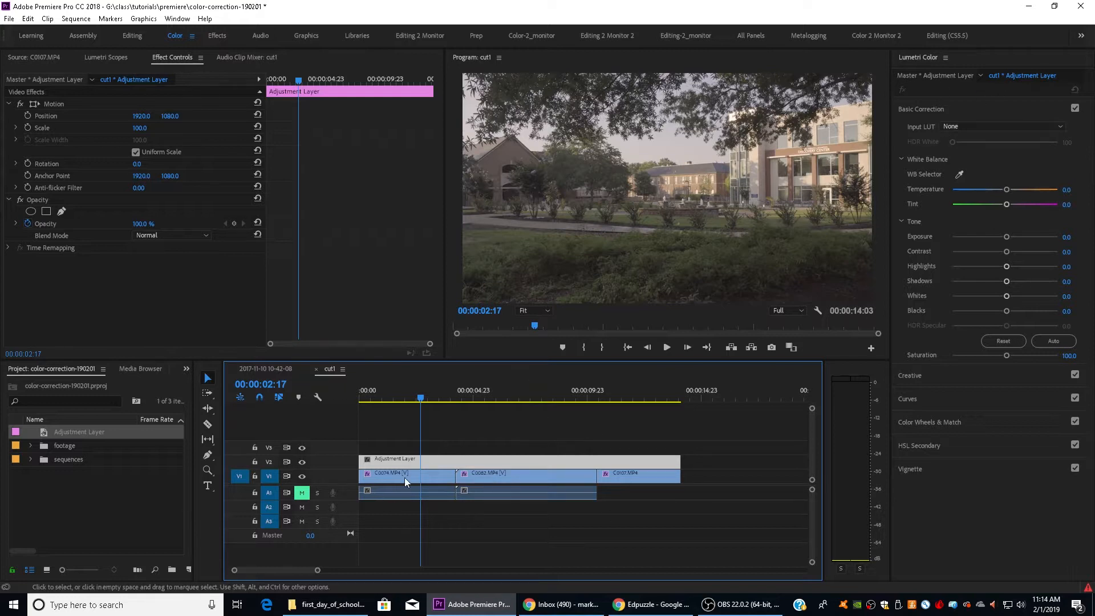
{"action": "left_click", "coordinate": [420, 474]}
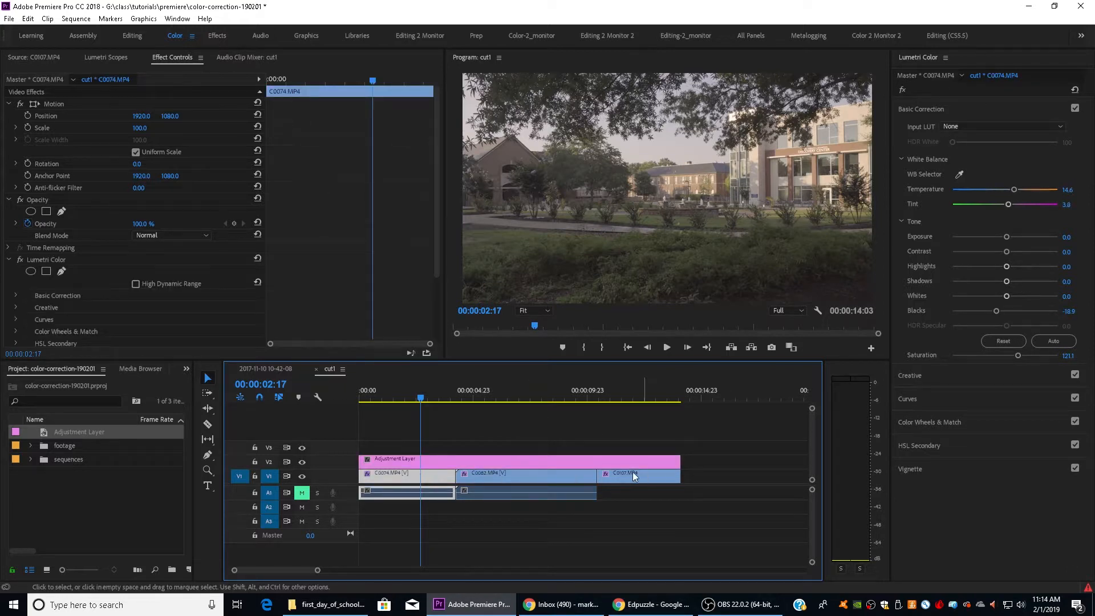
{"action": "left_click", "coordinate": [535, 460]}
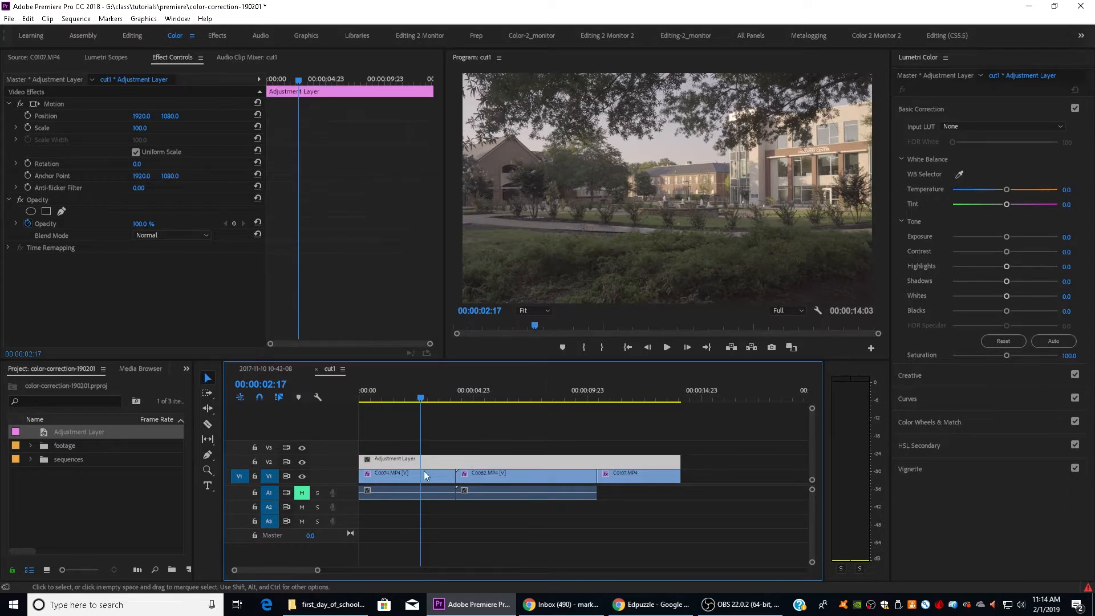
{"action": "left_click", "coordinate": [960, 375]}
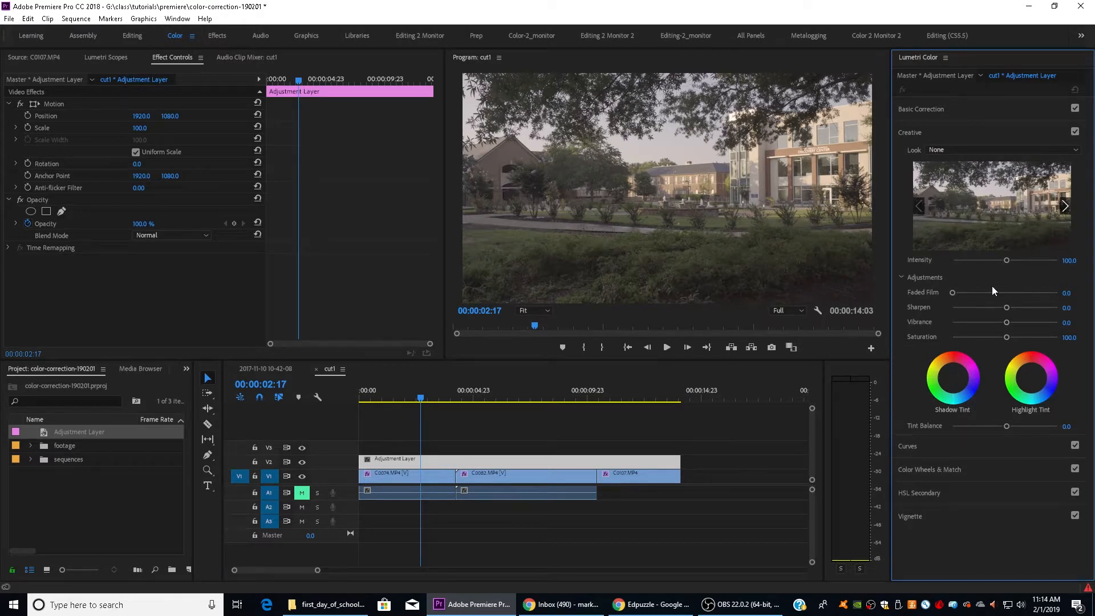
- Browse the available creative looks and apply Fuji Superior 200_FPE to the adjustment layer
{"action": "left_click", "coordinate": [1033, 149]}
{"action": "scroll", "coordinate": [988, 415], "scroll_direction": "down", "scroll_amount": 10}
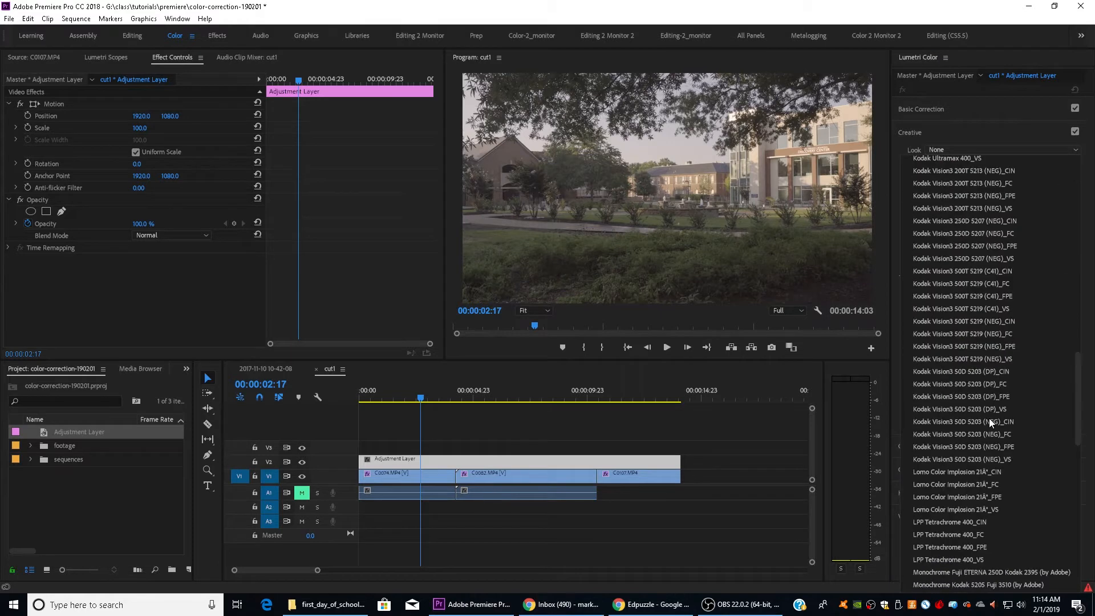
{"action": "scroll", "coordinate": [990, 419], "scroll_direction": "up", "scroll_amount": 5}
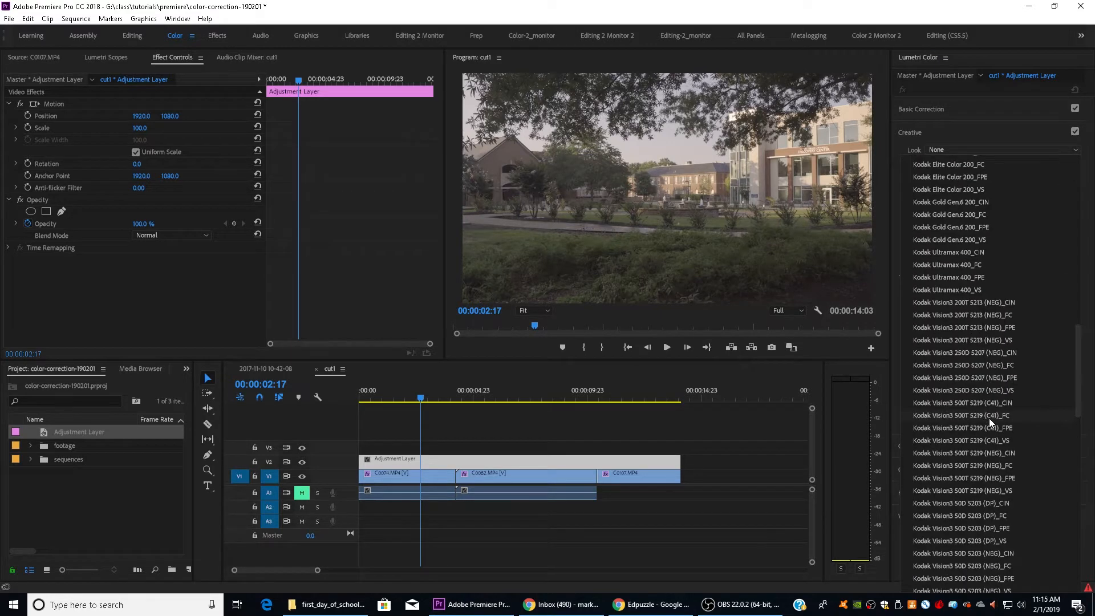
{"action": "scroll", "coordinate": [989, 418], "scroll_direction": "down", "scroll_amount": 3}
{"action": "scroll", "coordinate": [989, 419], "scroll_direction": "down", "scroll_amount": 3}
{"action": "scroll", "coordinate": [987, 416], "scroll_direction": "up", "scroll_amount": 8}
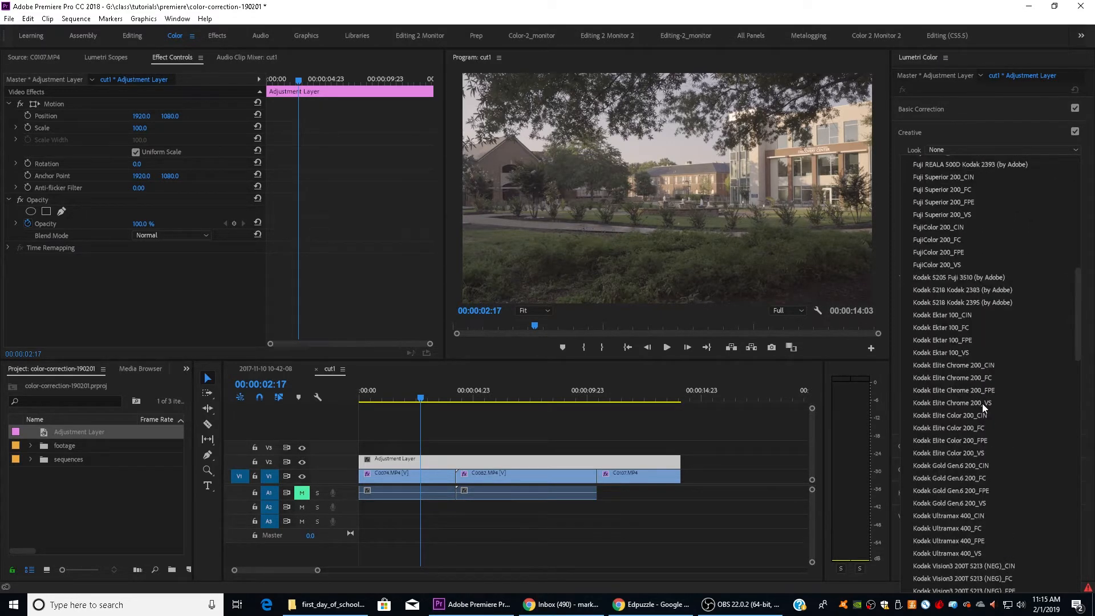
{"action": "left_click", "coordinate": [944, 200]}
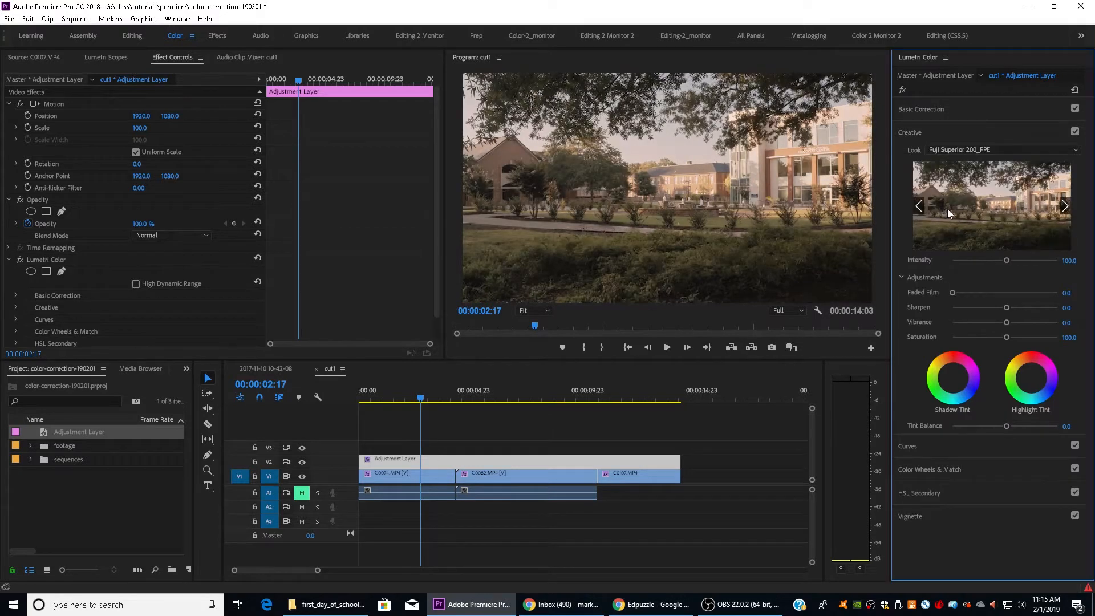
- Preview the looks that follow Fuji Superior 200_FPE and apply Kodak Elite Chrome 200_FC to the adjustment layer
{"action": "left_click", "coordinate": [1064, 207]}
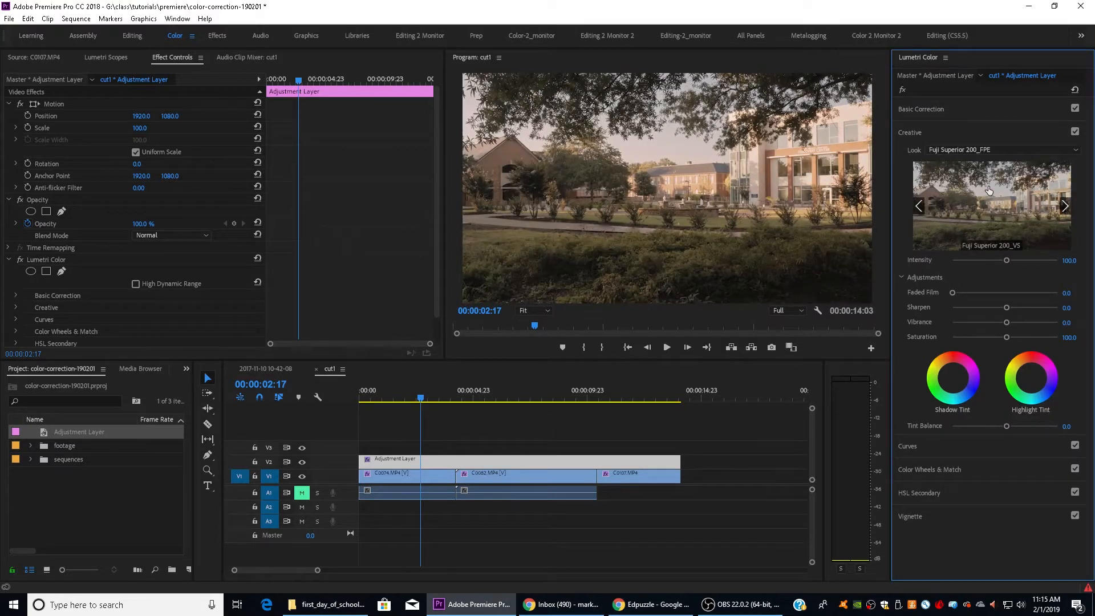
{"action": "left_click", "coordinate": [1064, 207]}
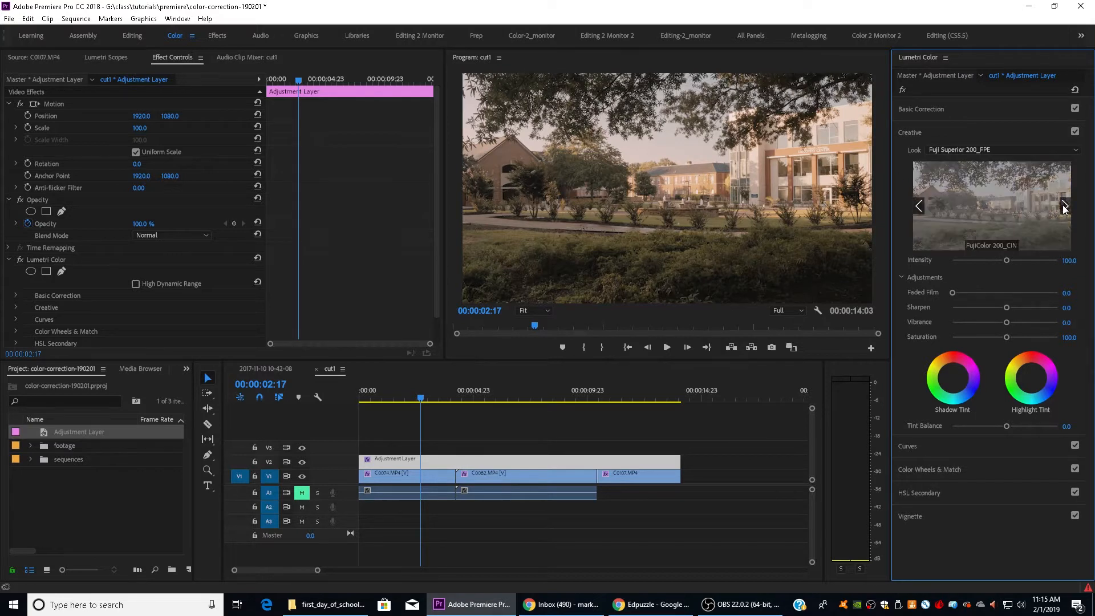
{"action": "left_click", "coordinate": [1065, 206]}
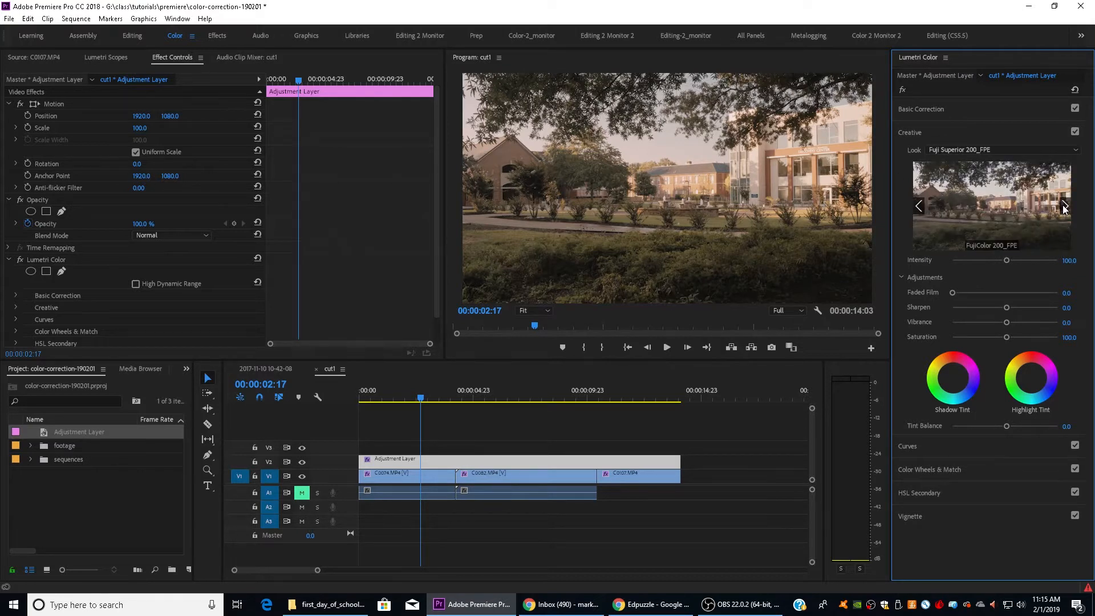
{"action": "left_click", "coordinate": [1065, 206]}
{"action": "left_click", "coordinate": [1064, 207]}
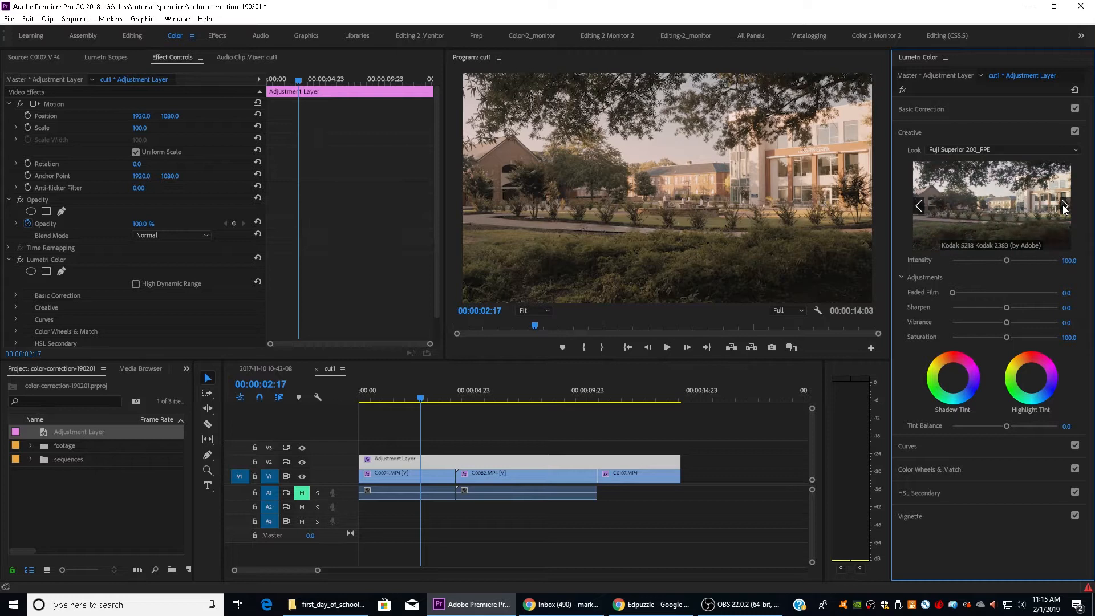
{"action": "left_click", "coordinate": [1064, 206]}
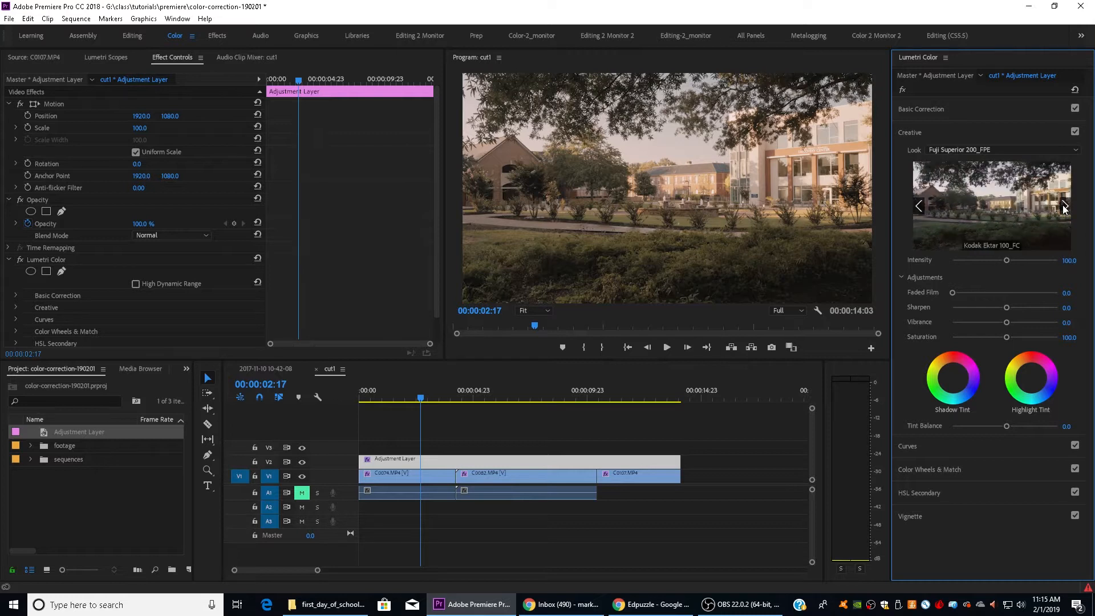
{"action": "left_click", "coordinate": [1064, 206]}
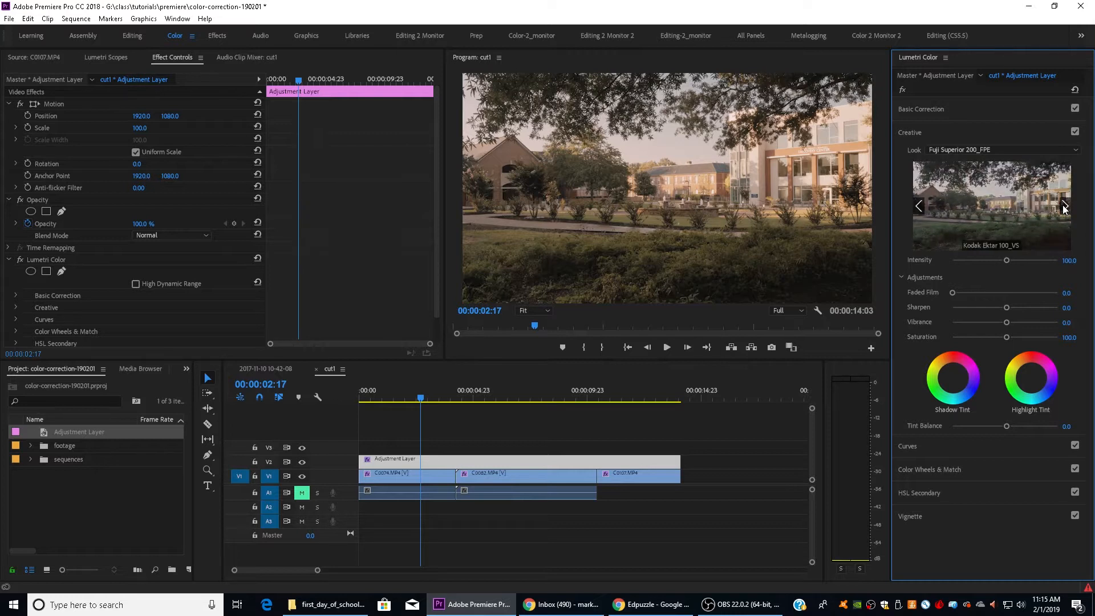
{"action": "left_click", "coordinate": [1064, 207]}
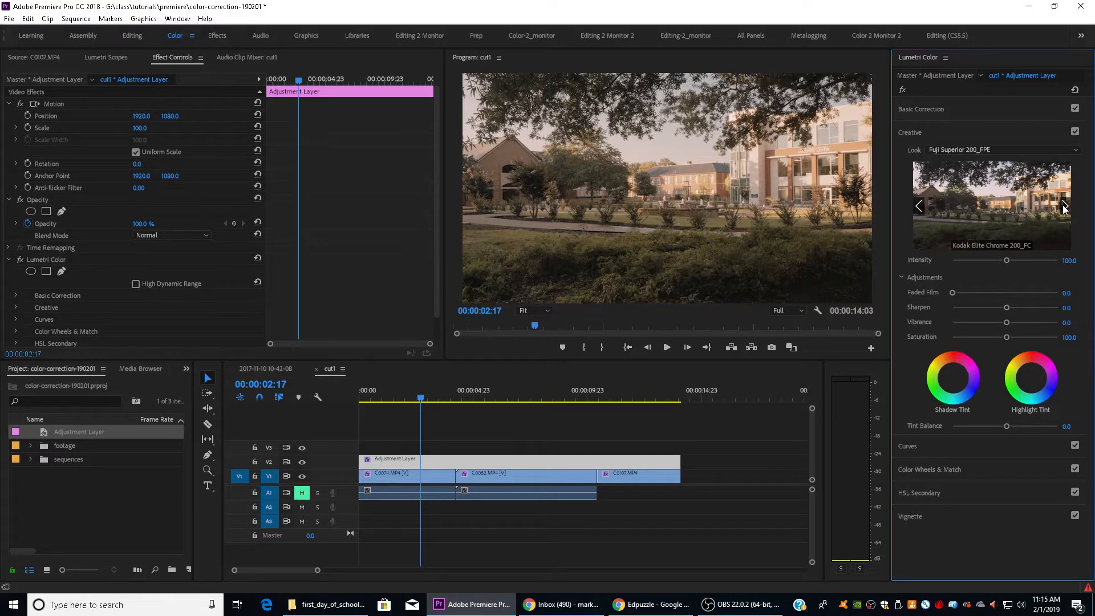
{"action": "left_click", "coordinate": [1011, 201]}
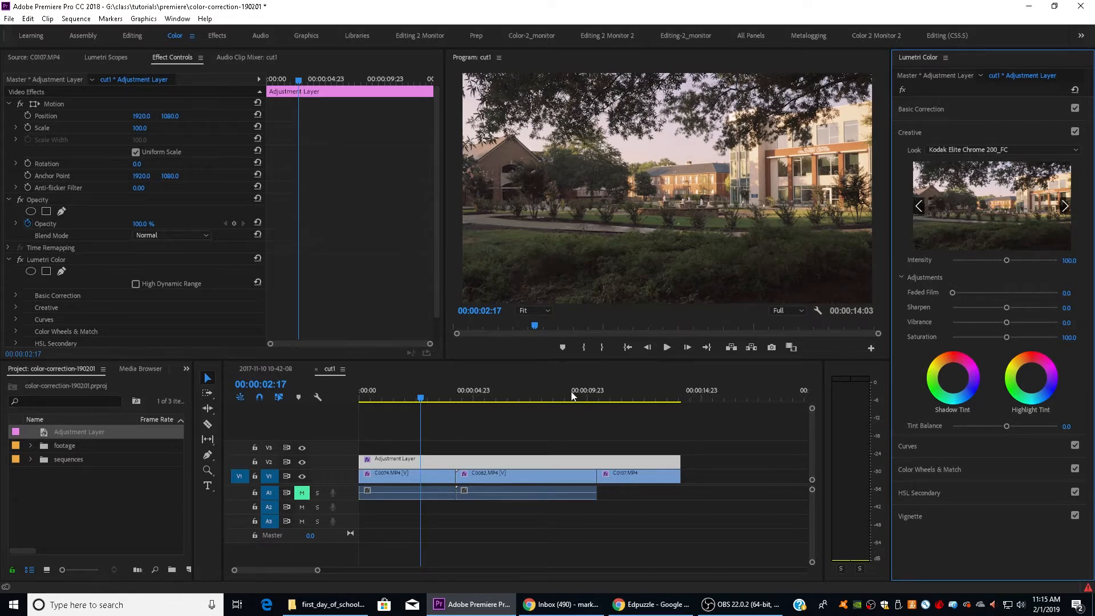
- Try a look Intensity of about 49.7 on the adjustment layer and reset it to the default
{"action": "left_click", "coordinate": [502, 458]}
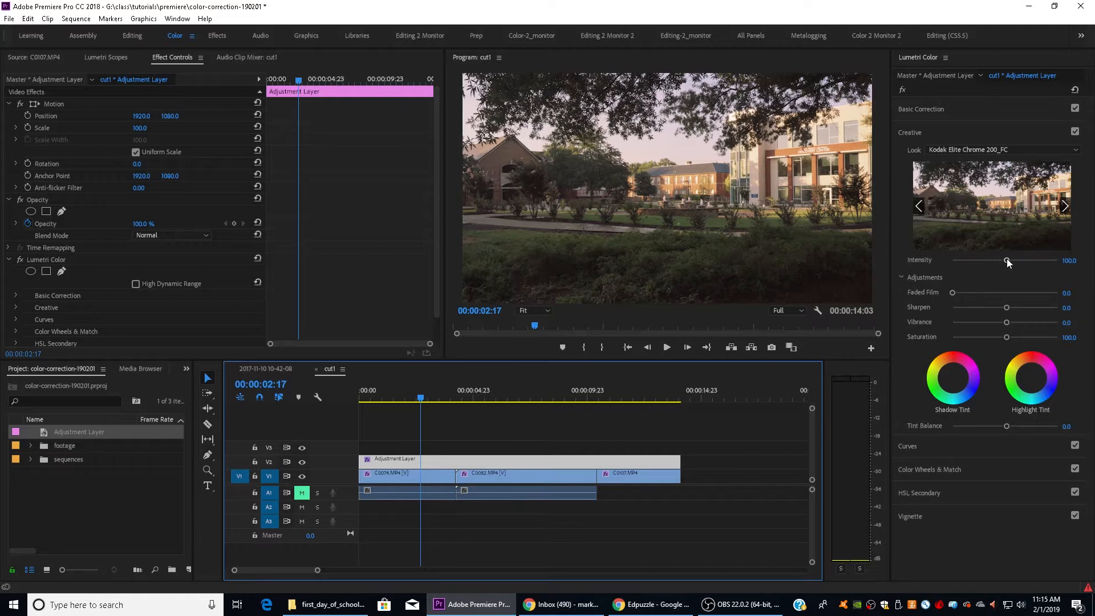
{"action": "left_click_drag", "start_coordinate": [1007, 260], "coordinate": [976, 265]}
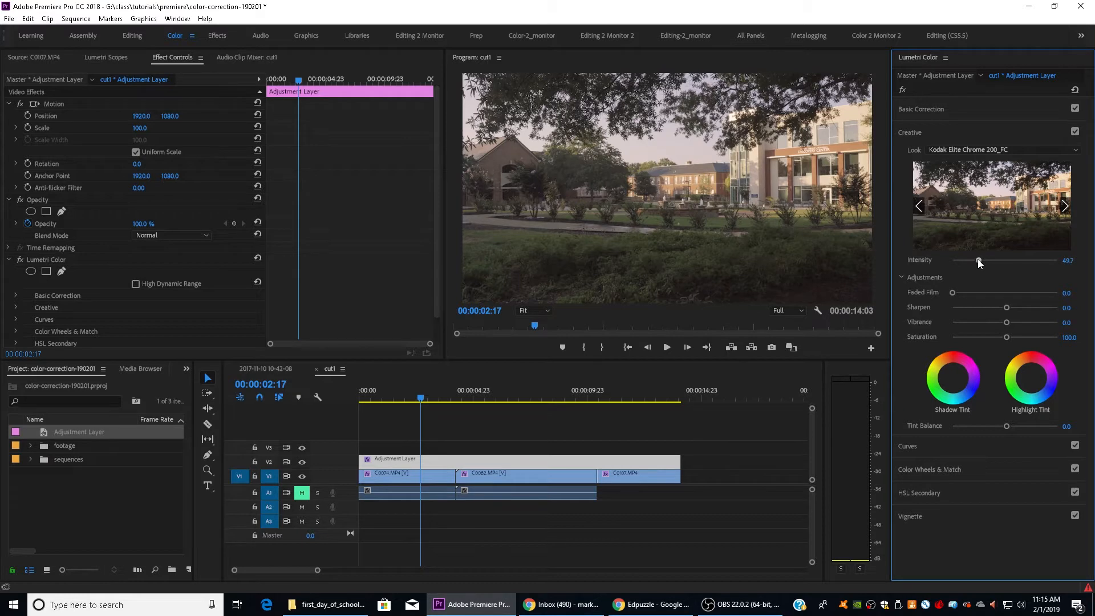
{"action": "double_click", "coordinate": [977, 260]}
- In C0074.MP4's Basic Correction, set Contrast to -16.8 and Highlights to -18.9, and reset Blacks to 0
{"action": "left_click", "coordinate": [436, 473]}
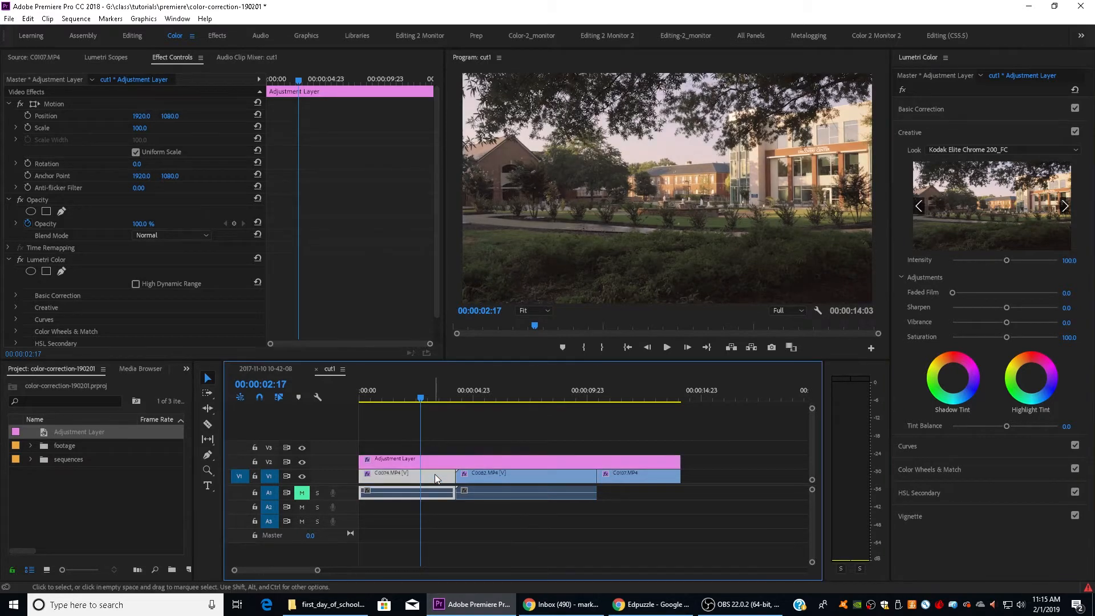
{"action": "left_click", "coordinate": [970, 135]}
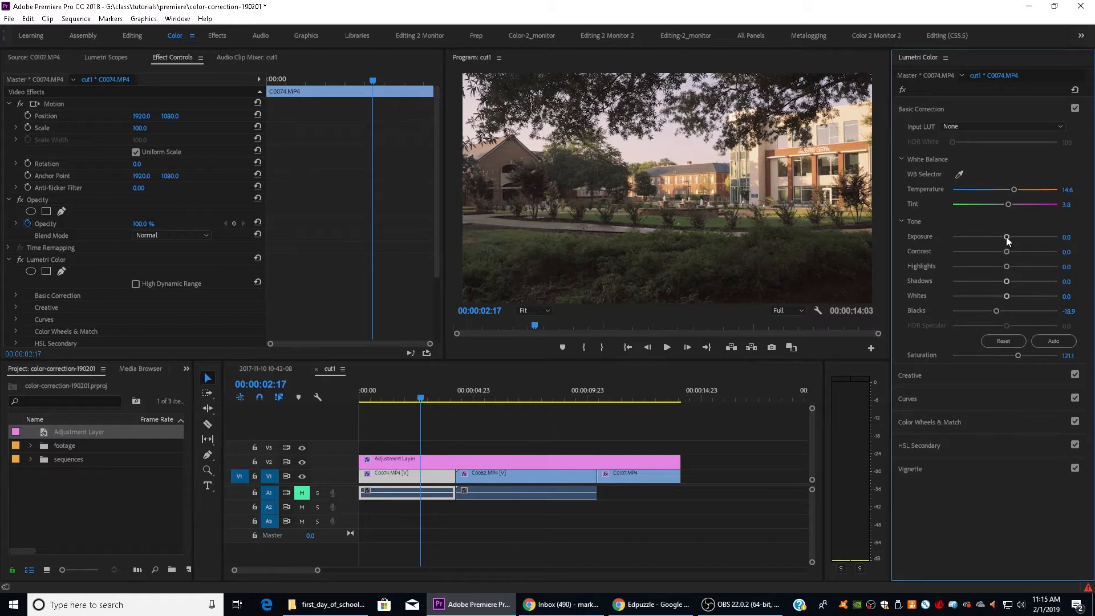
{"action": "left_click_drag", "start_coordinate": [1007, 251], "coordinate": [995, 257]}
{"action": "double_click", "coordinate": [997, 311]}
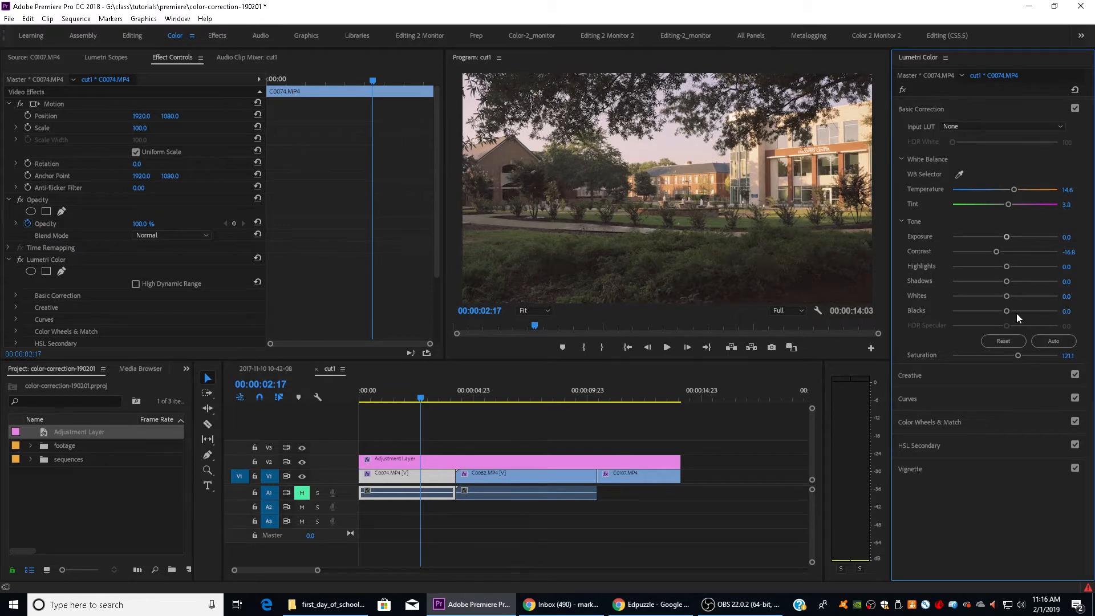
{"action": "left_click_drag", "start_coordinate": [1007, 266], "coordinate": [994, 268]}
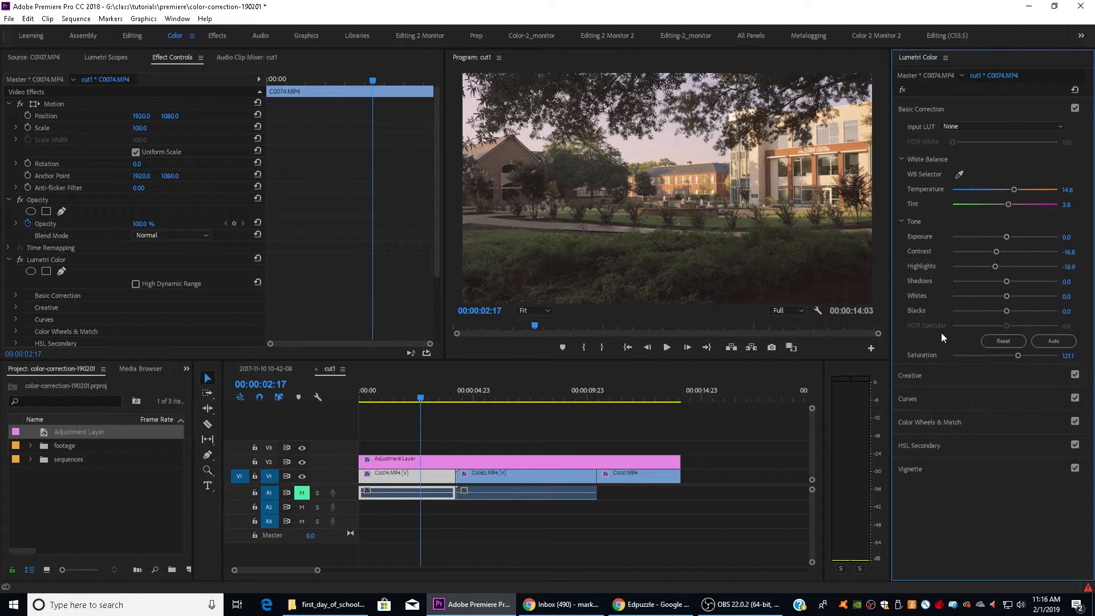
- Select C0082.MP4 and, with its luma waveform shown, set Blacks to -15.7 and Shadows to 28.6
{"action": "left_click", "coordinate": [521, 390]}
{"action": "left_click", "coordinate": [541, 477]}
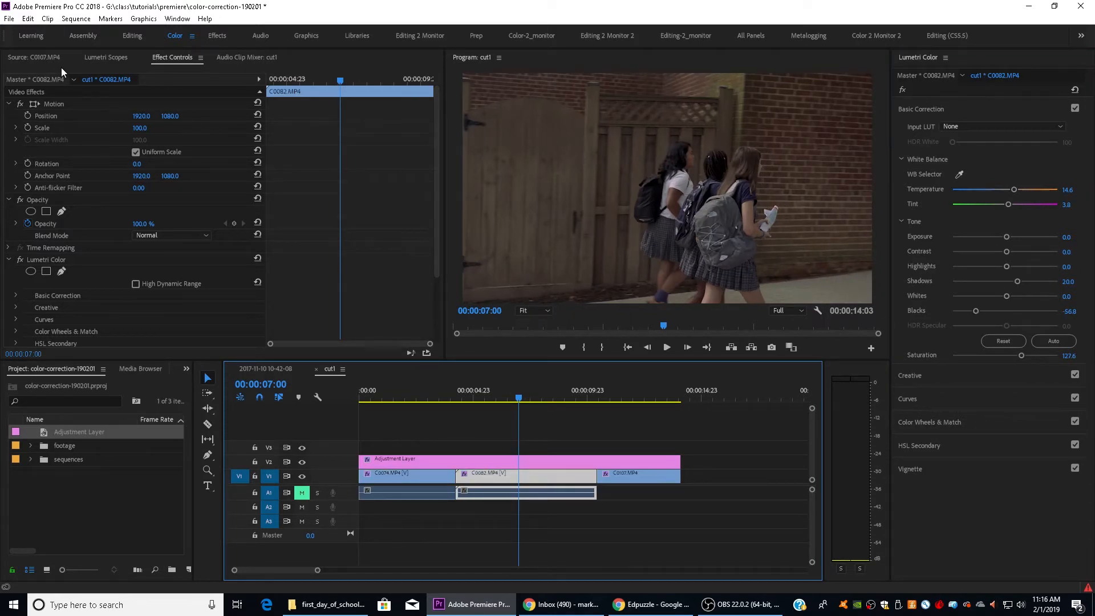
{"action": "left_click", "coordinate": [107, 58]}
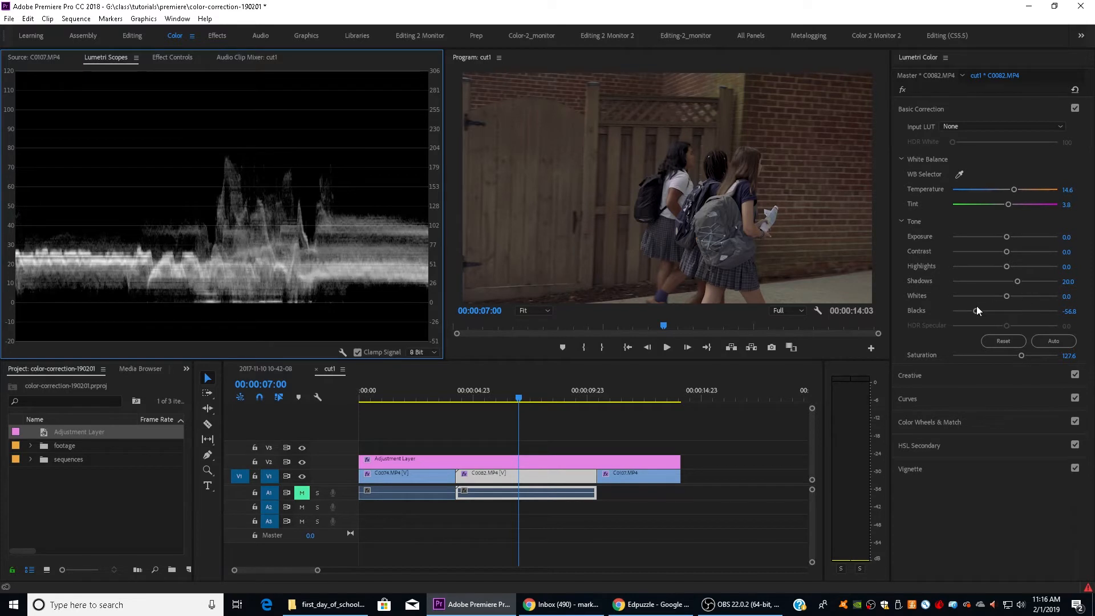
{"action": "left_click_drag", "start_coordinate": [976, 310], "coordinate": [1020, 283]}
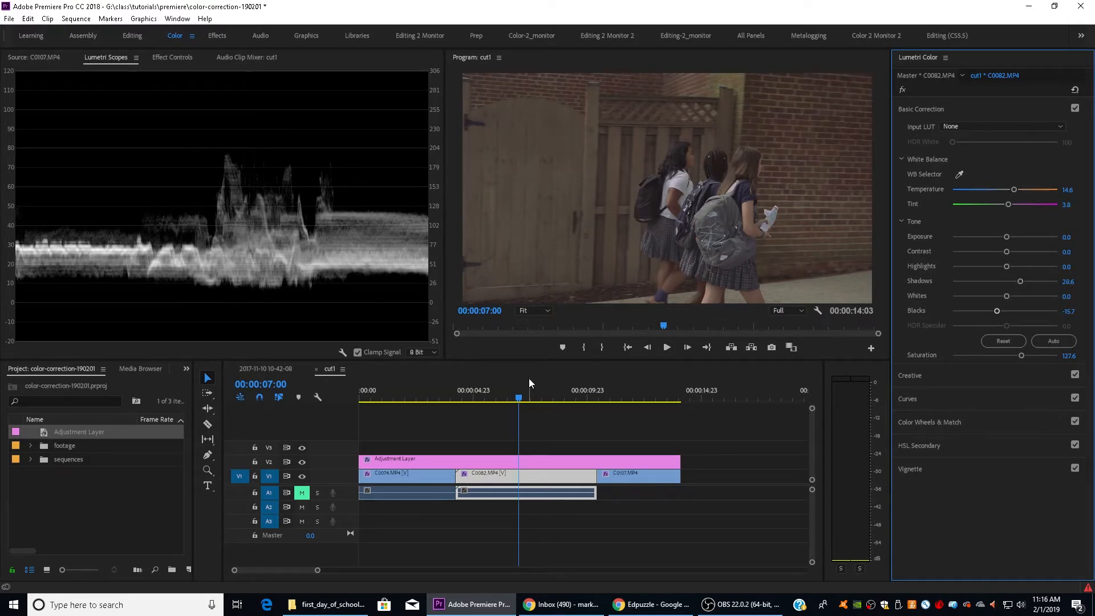
- Select C0107.MP4 with its frame in view and change its Basic Correction Blacks to 12.4
{"action": "left_click", "coordinate": [639, 397]}
{"action": "left_click", "coordinate": [640, 475]}
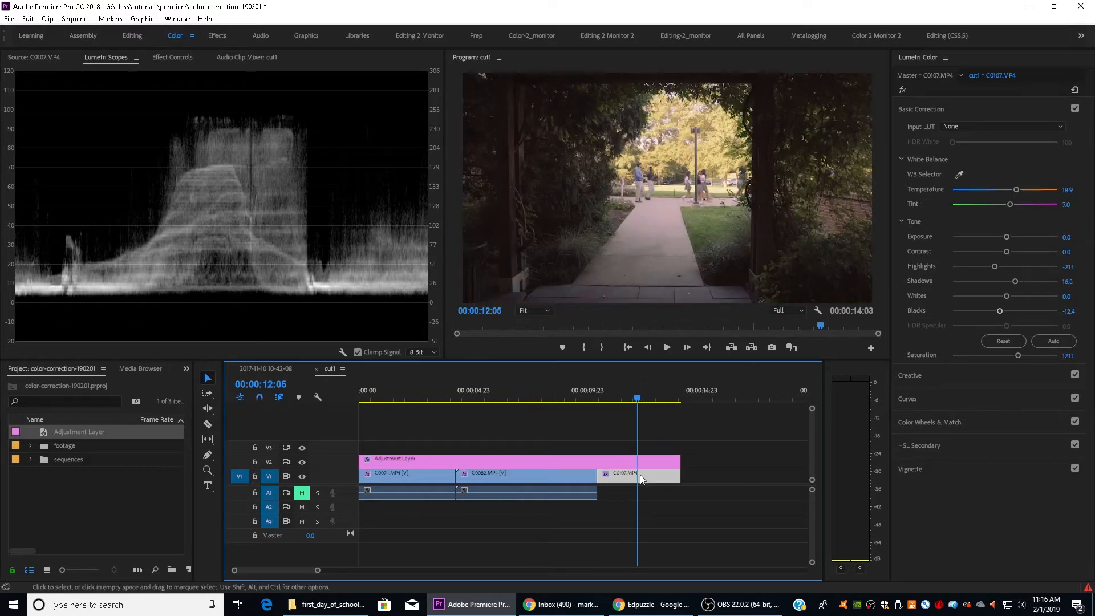
{"action": "left_click", "coordinate": [999, 312]}
{"action": "double_click", "coordinate": [999, 311]}
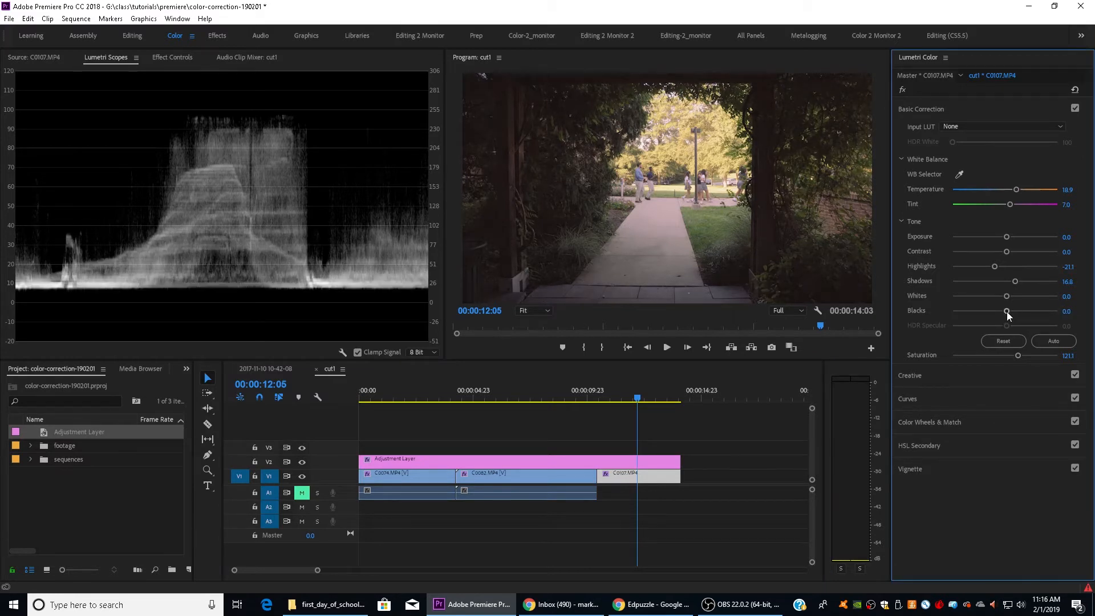
{"action": "left_click_drag", "start_coordinate": [1007, 311], "coordinate": [1011, 311]}
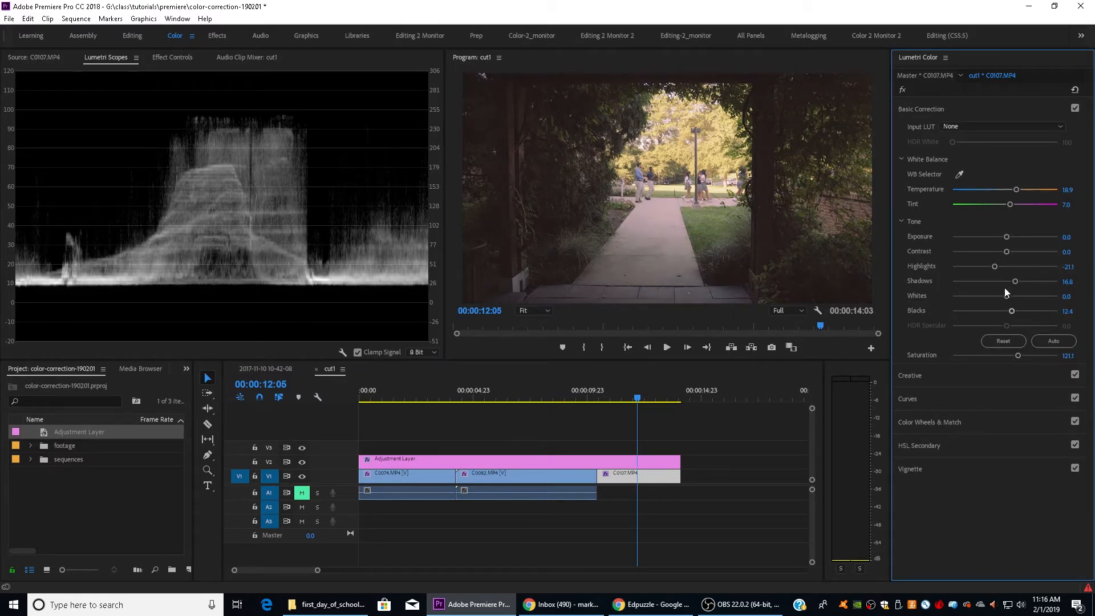
- For C0107.MP4, set Shadows to 27.6, Highlights to -27.6, Exposure to -0.4 and Temperature to 13.5
{"action": "left_click_drag", "start_coordinate": [1014, 281], "coordinate": [989, 269]}
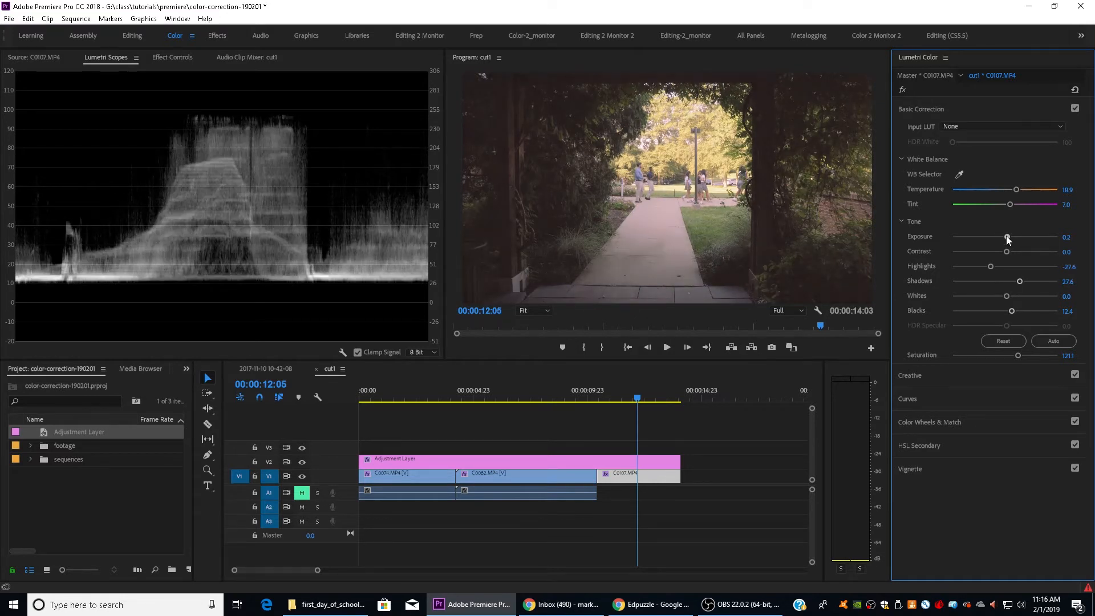
{"action": "left_click_drag", "start_coordinate": [1007, 237], "coordinate": [1000, 236]}
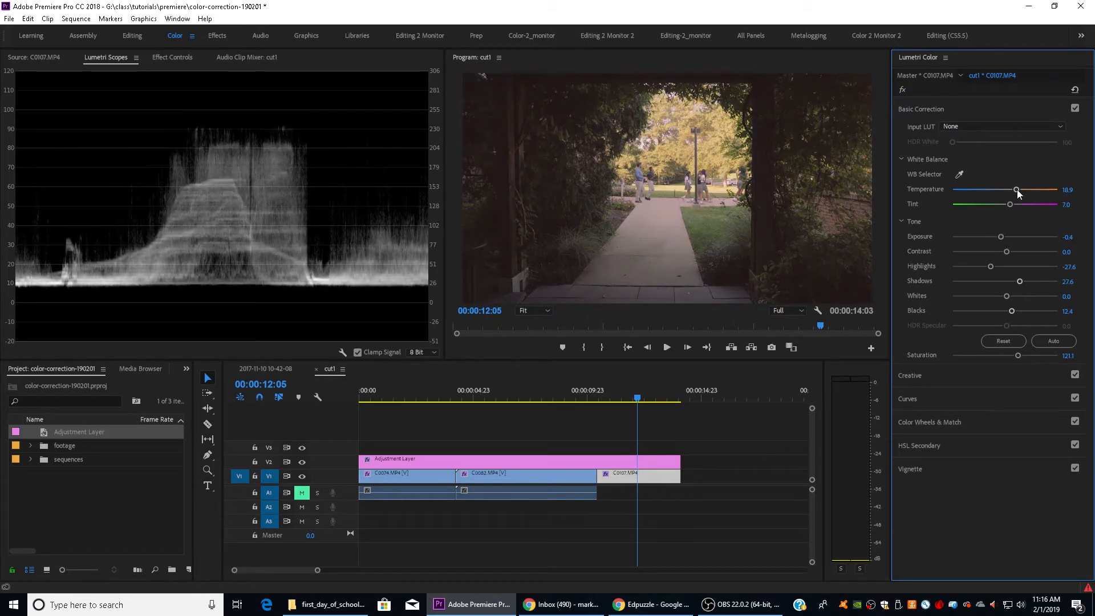
{"action": "left_click_drag", "start_coordinate": [1018, 189], "coordinate": [1013, 191]}
- Play the sequence from the start, hiding and showing the V2 adjustment layer track during playback to compare the look
{"action": "left_click", "coordinate": [639, 393]}
{"action": "key", "text": "Home"}
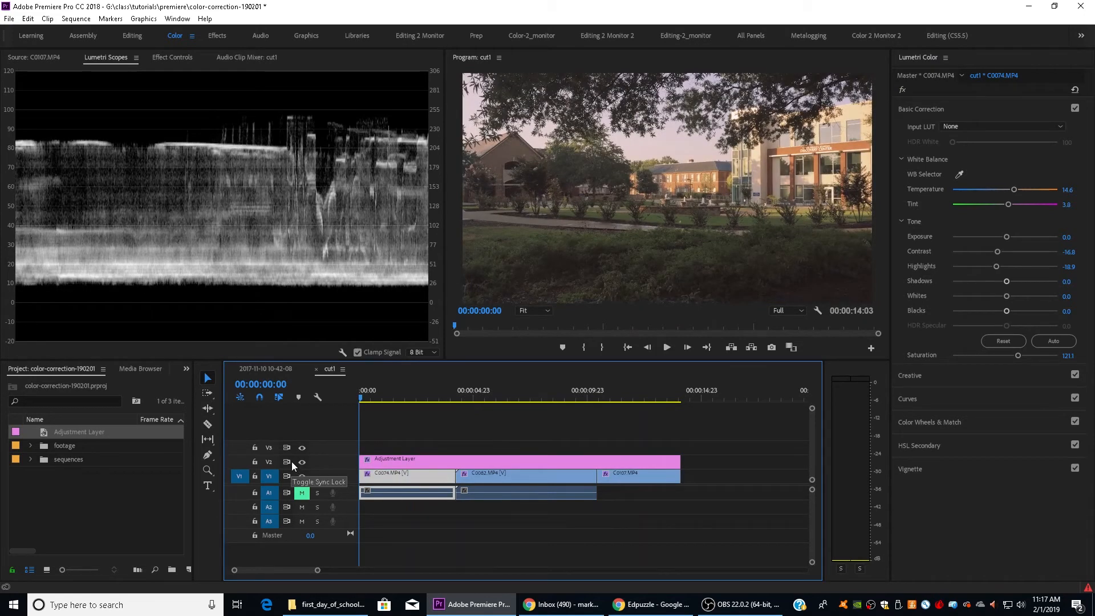
{"action": "key", "text": "space"}
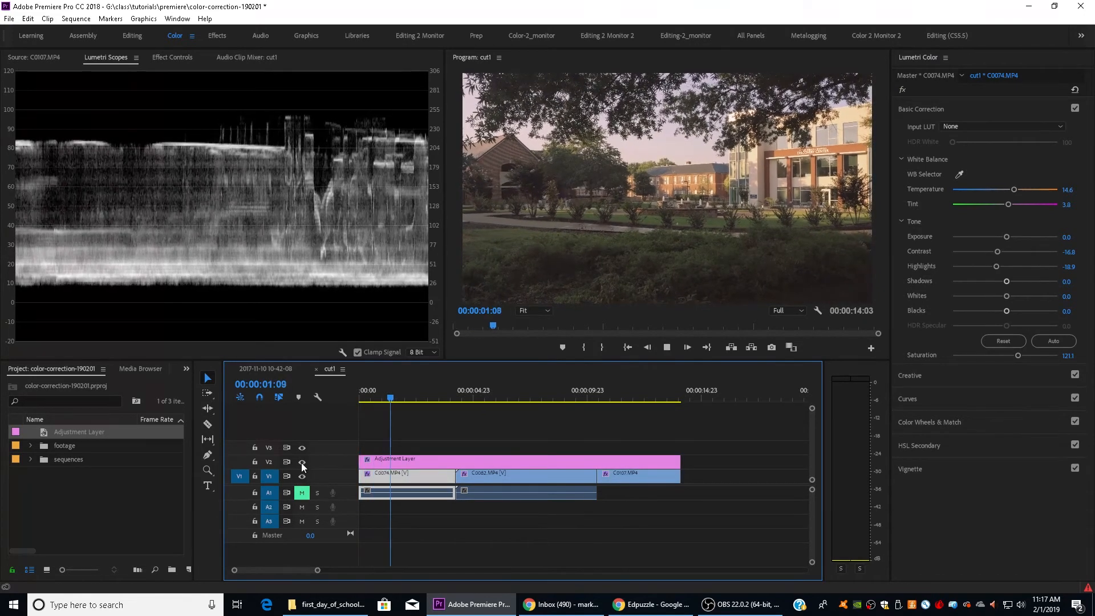
{"action": "left_click", "coordinate": [302, 462]}
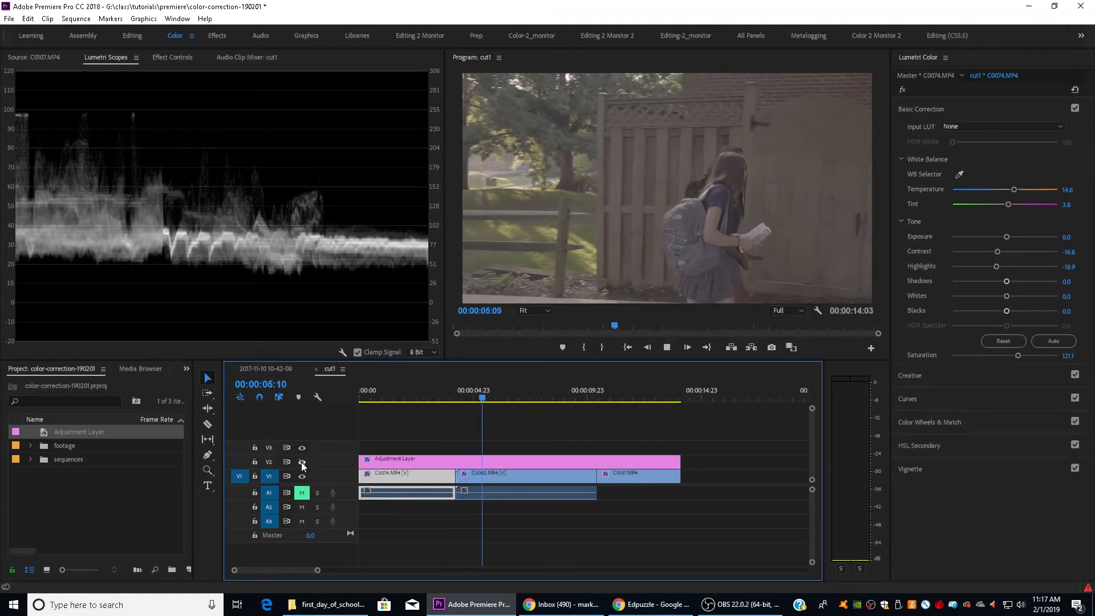
{"action": "left_click", "coordinate": [302, 462]}
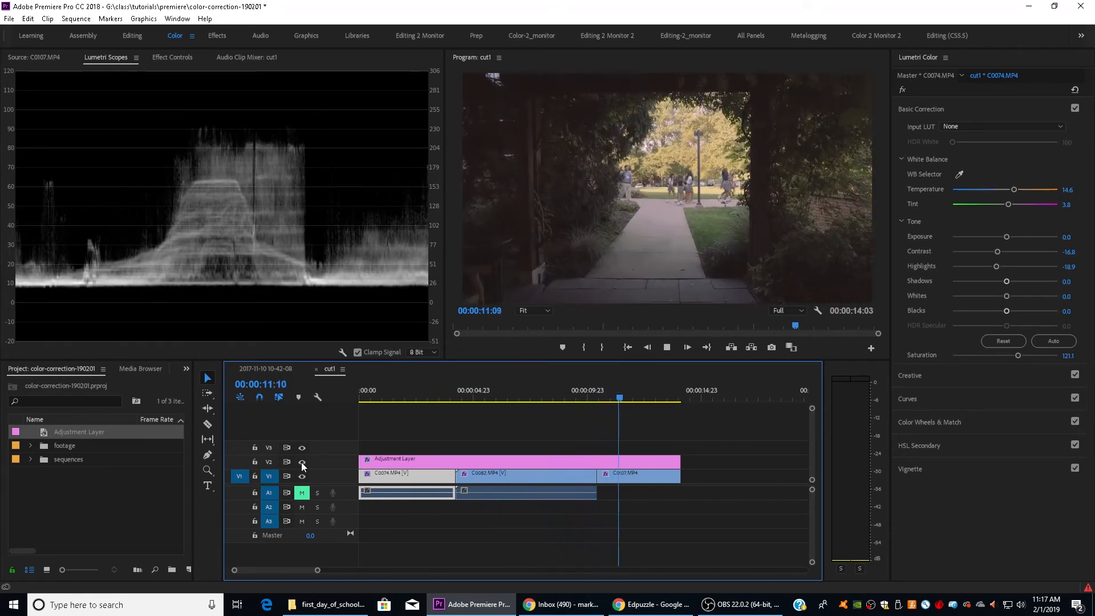
{"action": "key", "text": "space"}
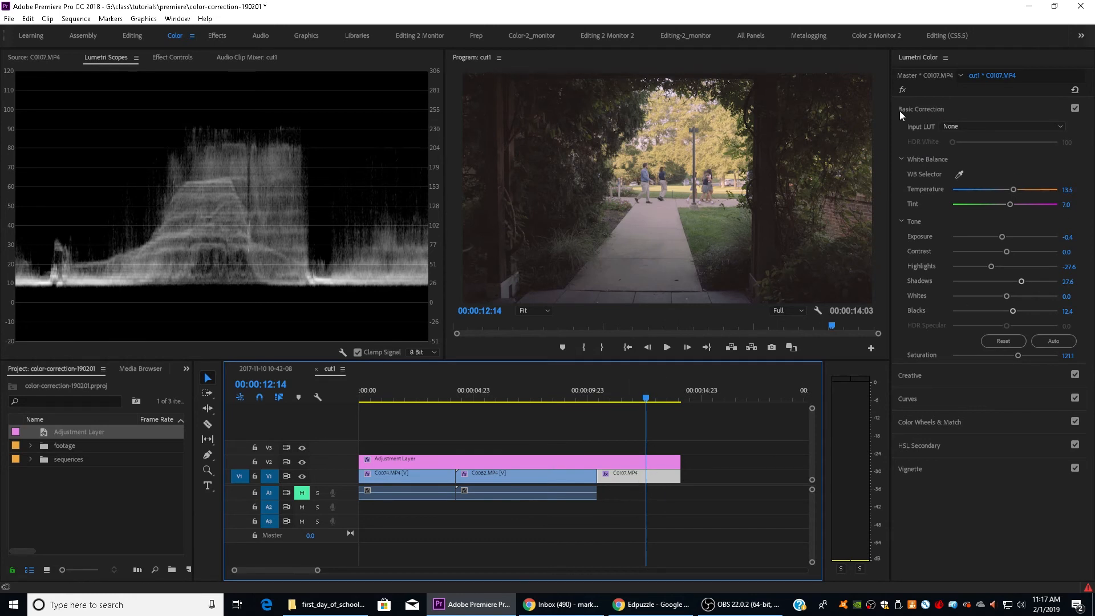
- Select the adjustment layer, collapse its Basic Correction settings and display its Creative look settings
{"action": "left_click", "coordinate": [648, 463]}
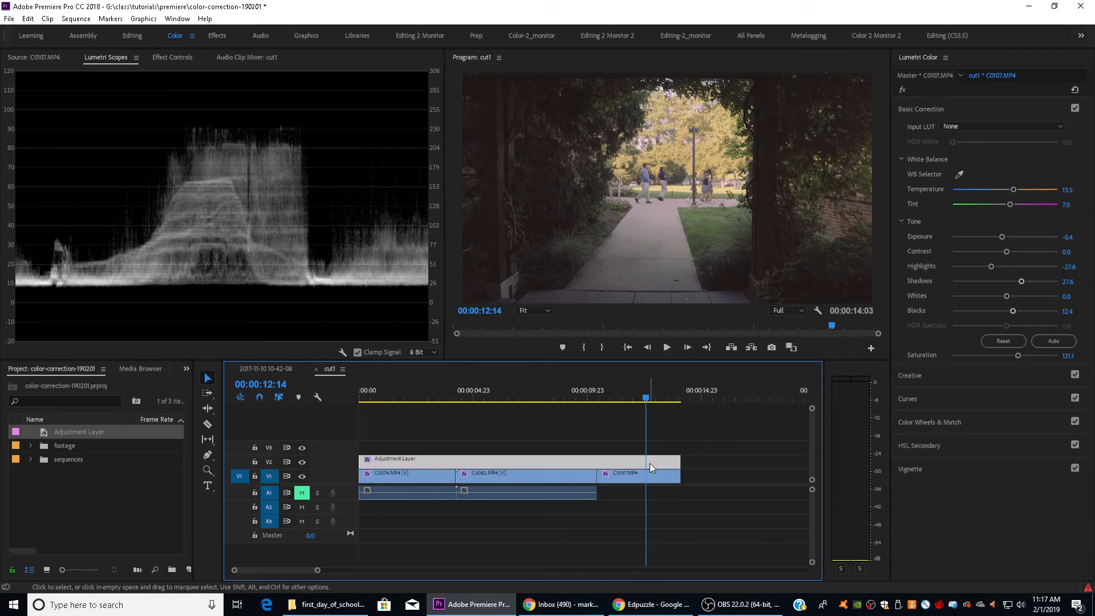
{"action": "left_click", "coordinate": [932, 110]}
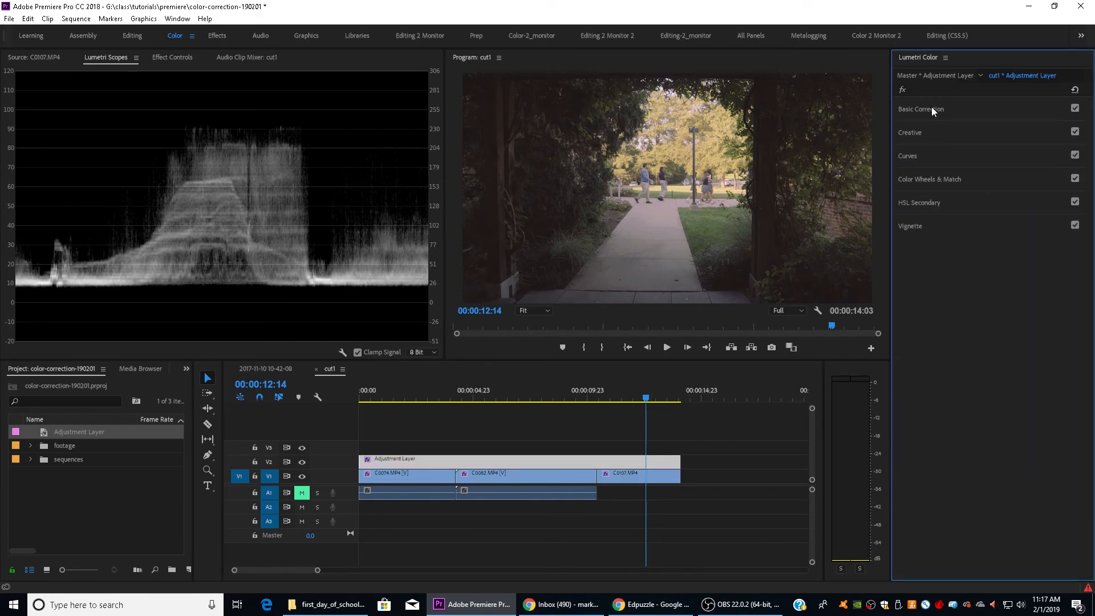
{"action": "left_click", "coordinate": [916, 129]}
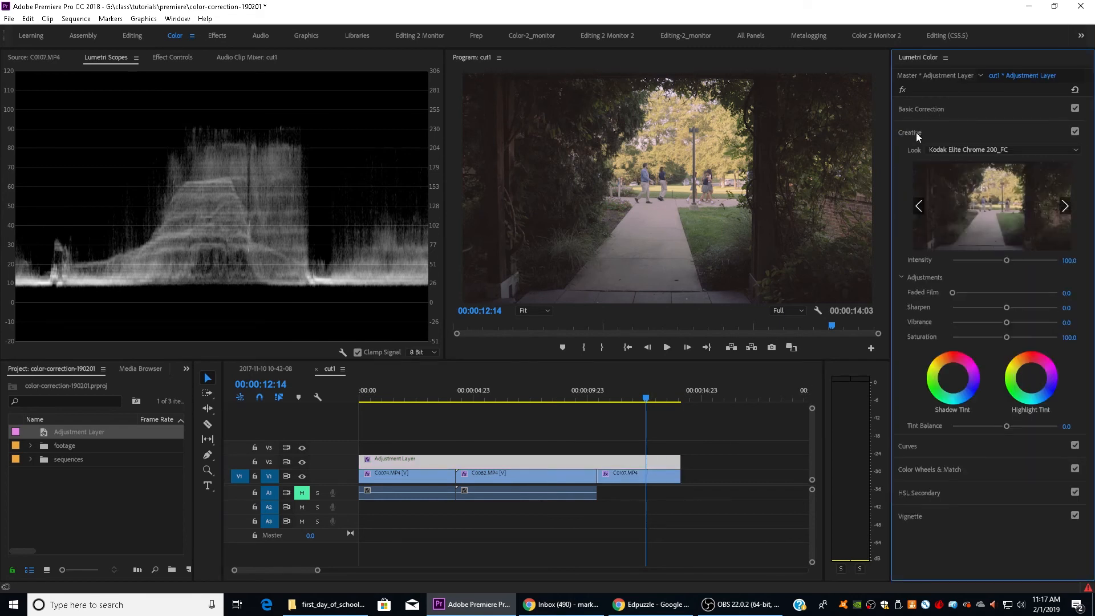